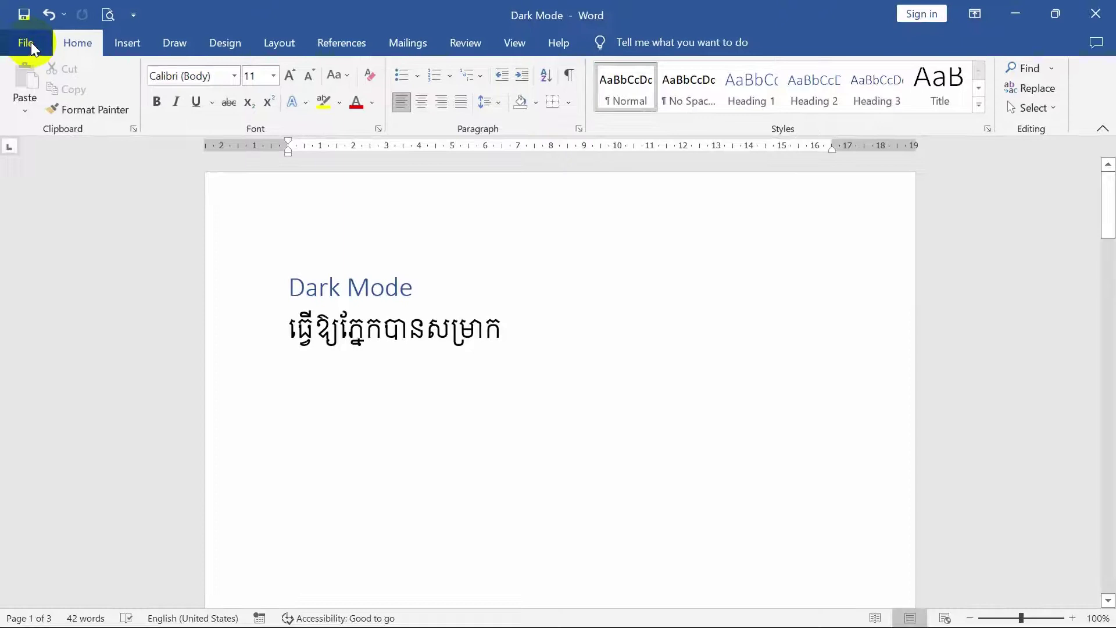
Open the account settings and set the Office theme to Dark Gray
{"action": "left_click", "coordinate": [30, 42]}
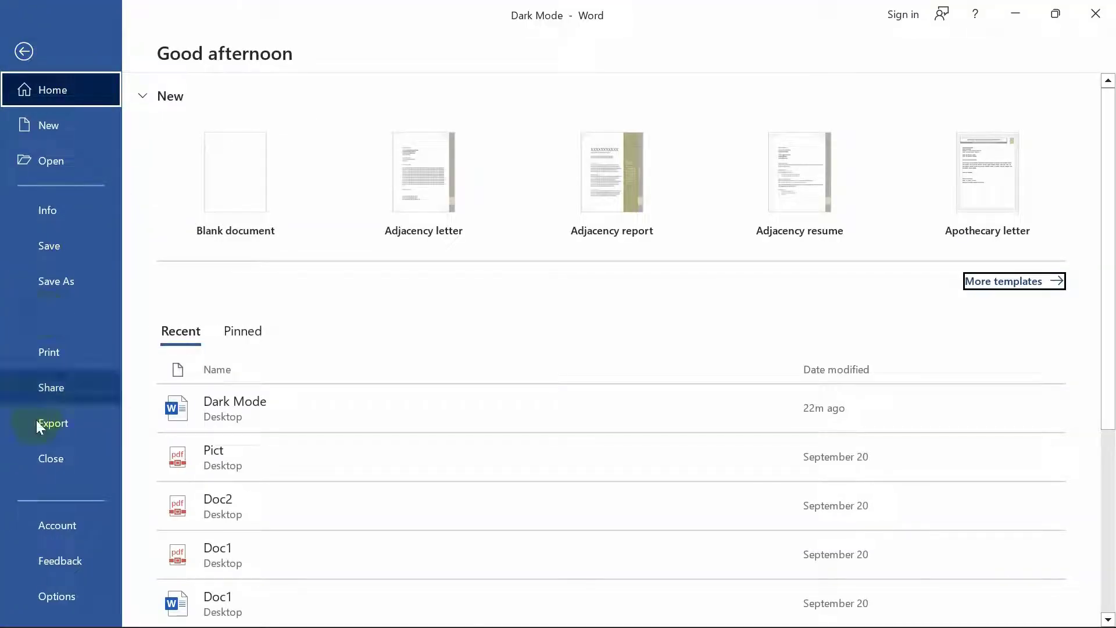
{"action": "left_click", "coordinate": [65, 525]}
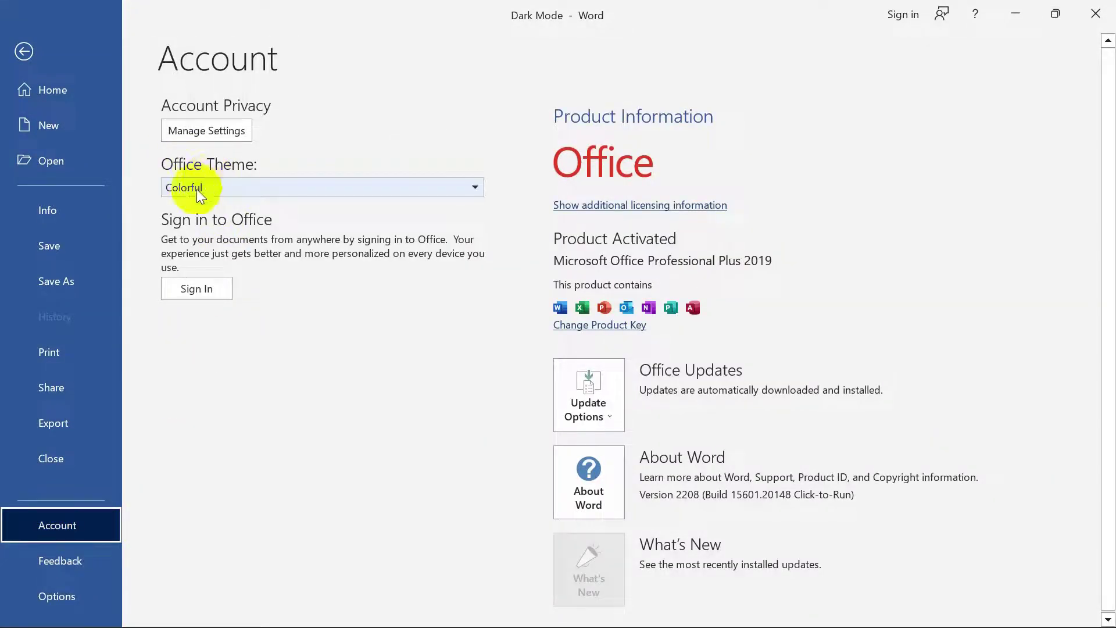
{"action": "left_click", "coordinate": [472, 183]}
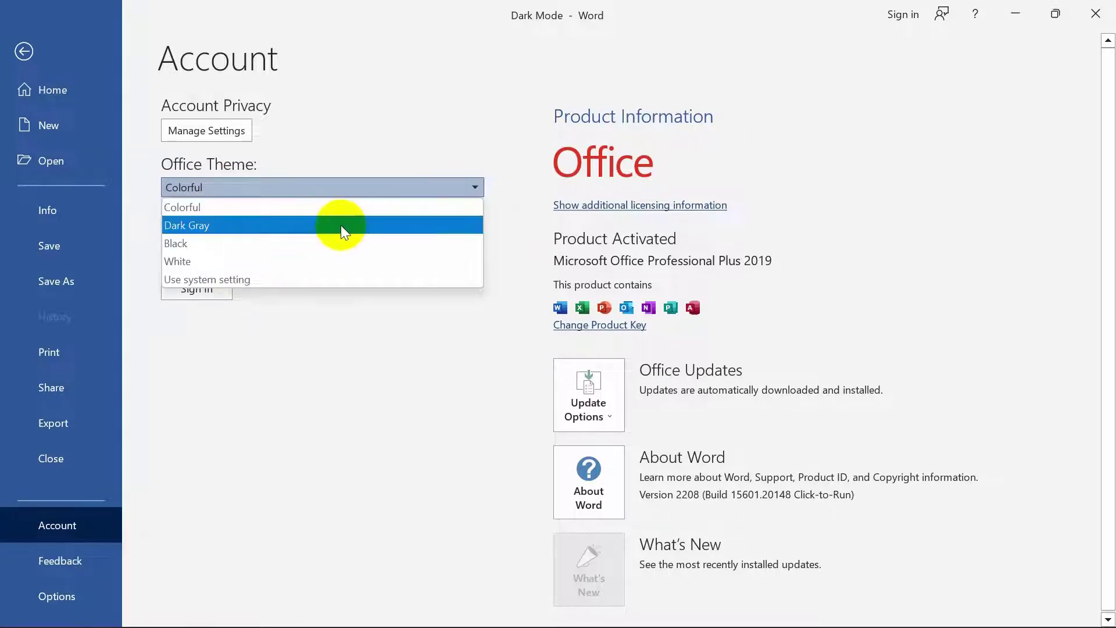
{"action": "left_click", "coordinate": [341, 225]}
Try the Black Office theme followed by the White one
{"action": "left_click", "coordinate": [469, 185]}
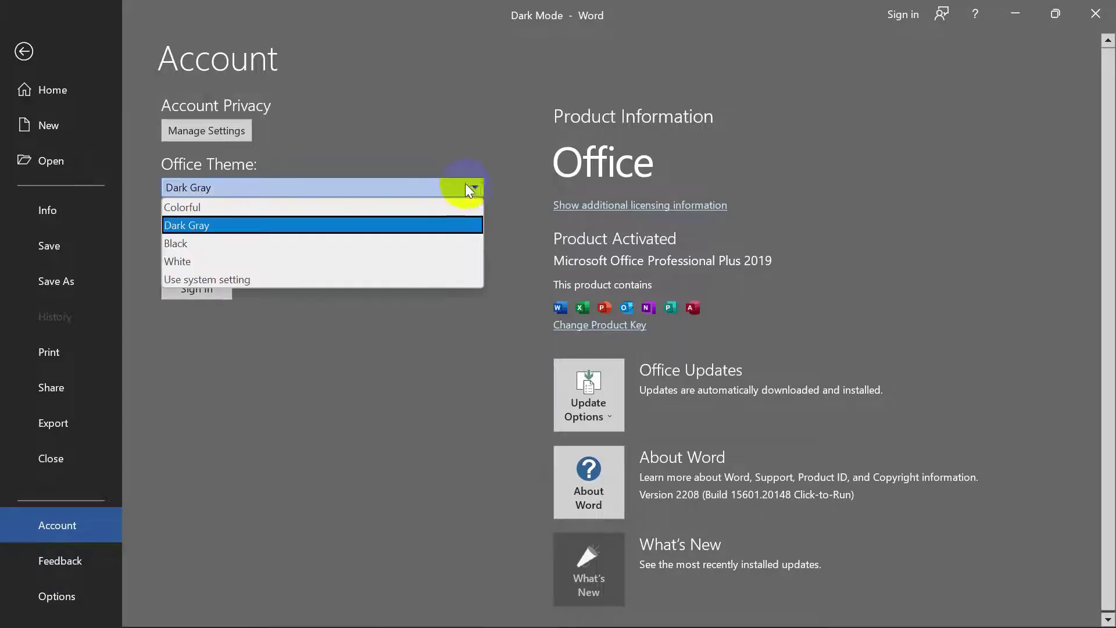
{"action": "left_click", "coordinate": [328, 242]}
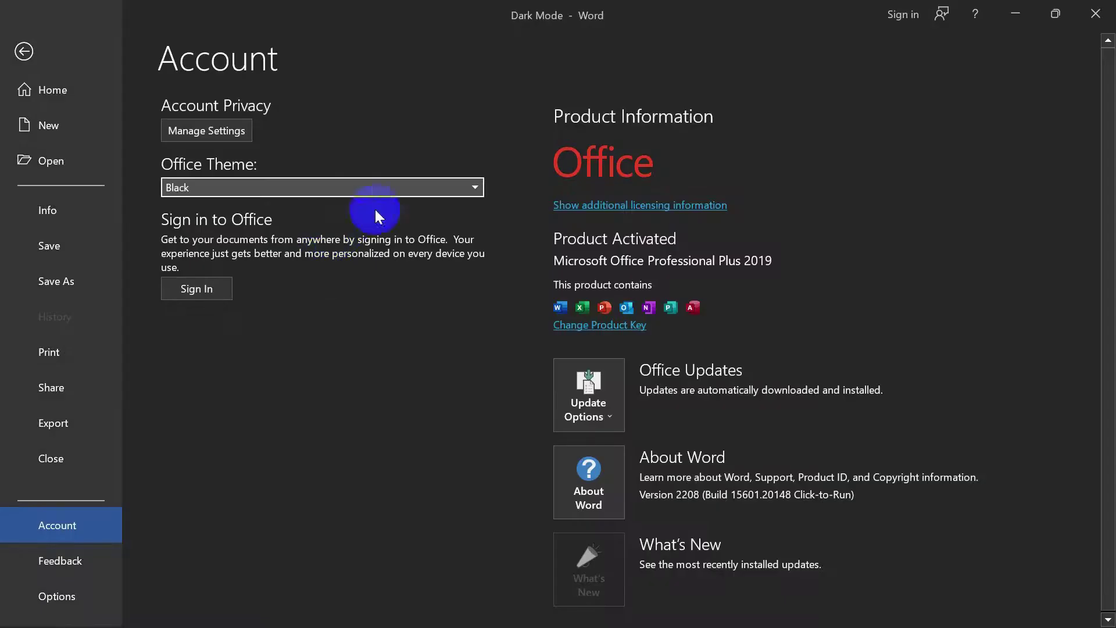
{"action": "left_click", "coordinate": [471, 186]}
{"action": "left_click", "coordinate": [319, 259]}
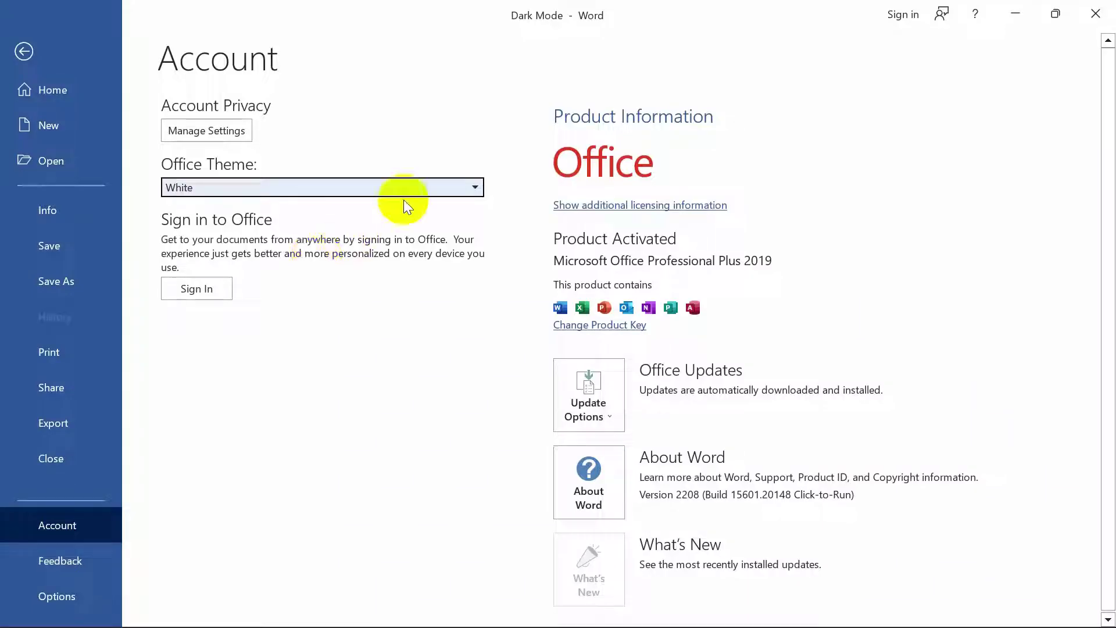
Set the Office theme back to Dark Gray and return to the document
{"action": "left_click", "coordinate": [403, 195]}
{"action": "left_click", "coordinate": [206, 221]}
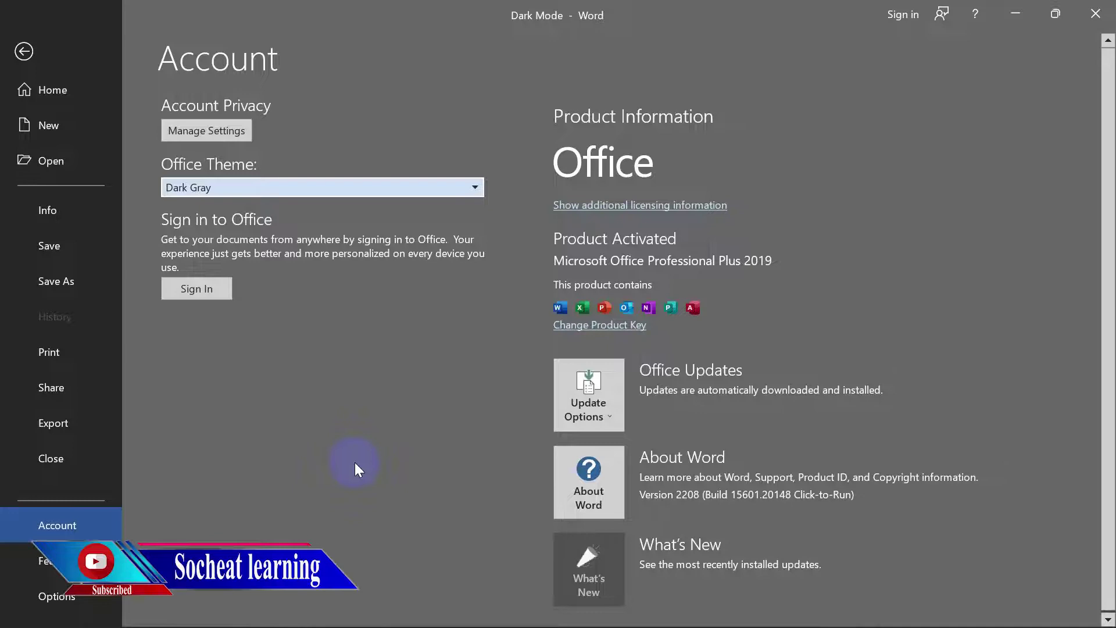
{"action": "left_click", "coordinate": [464, 185]}
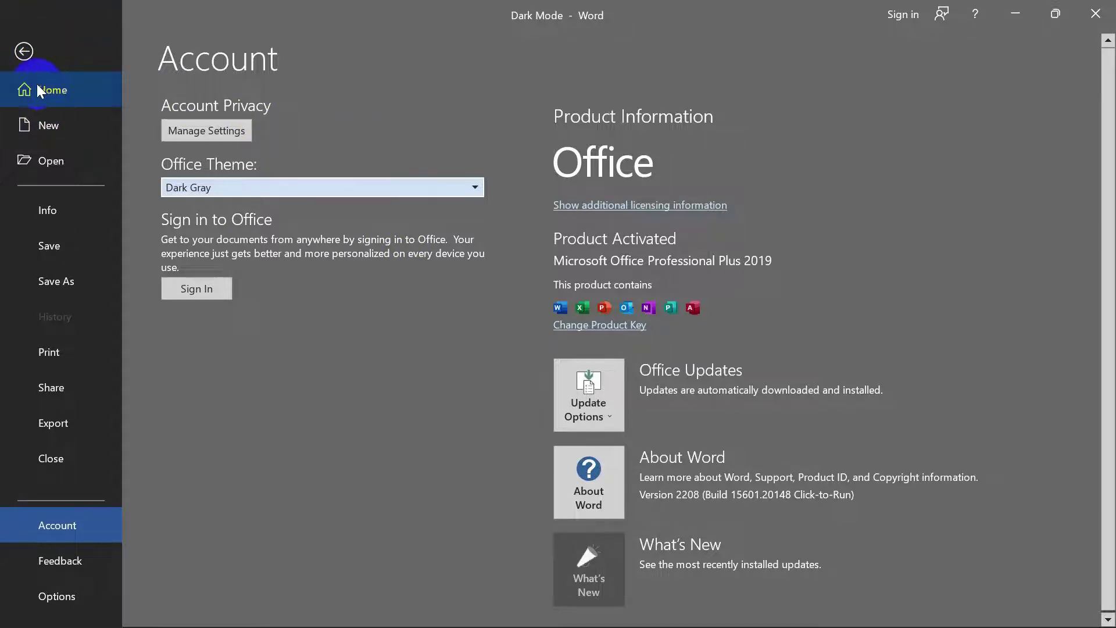
{"action": "left_click", "coordinate": [27, 53]}
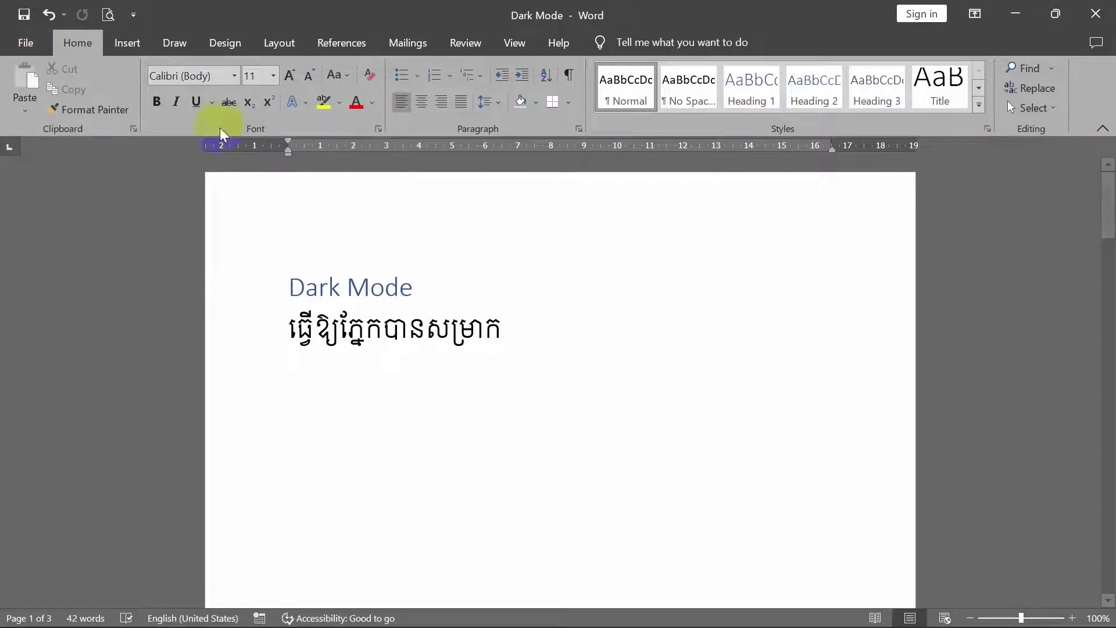
Set the page color to the lightest gray shade under black in the theme colors and open the print preview
{"action": "left_click", "coordinate": [344, 46]}
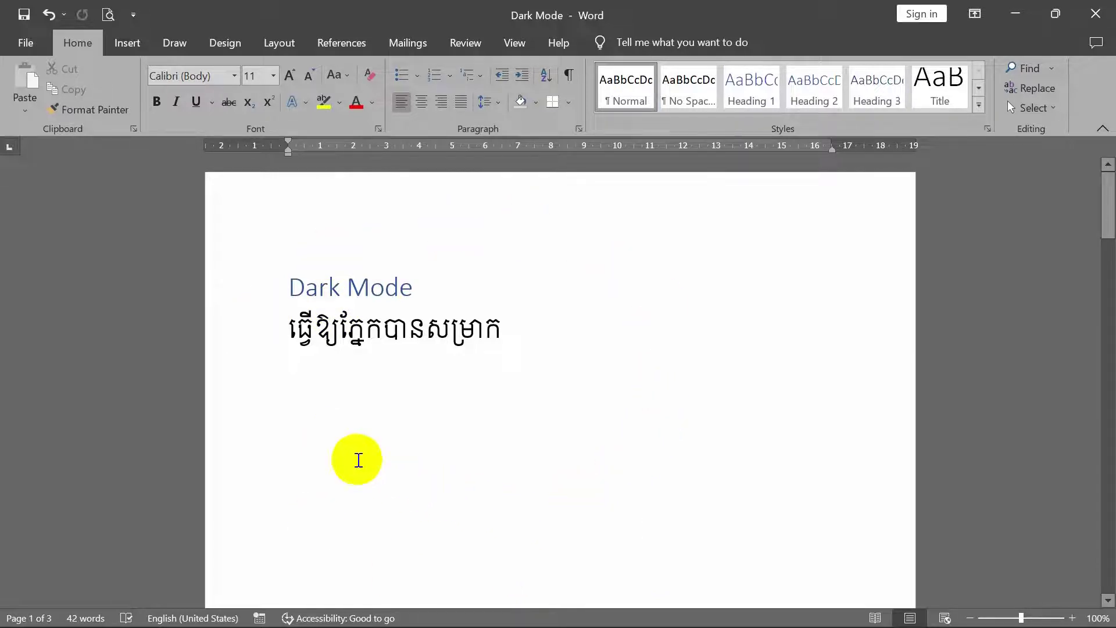
{"action": "mouse_move", "coordinate": [278, 291]}
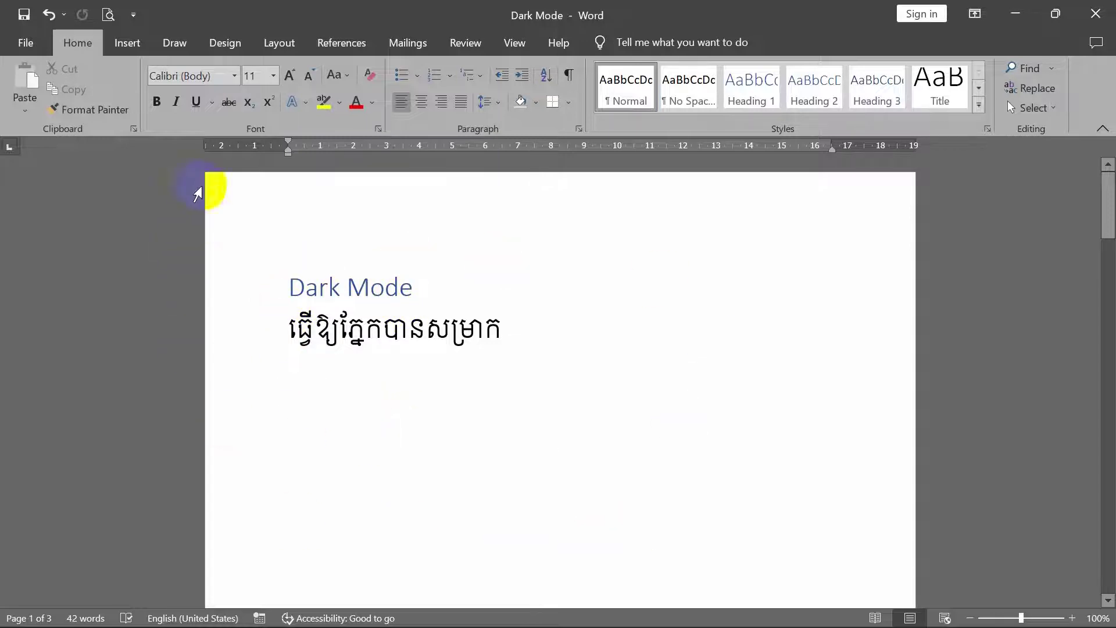
{"action": "left_click", "coordinate": [227, 43]}
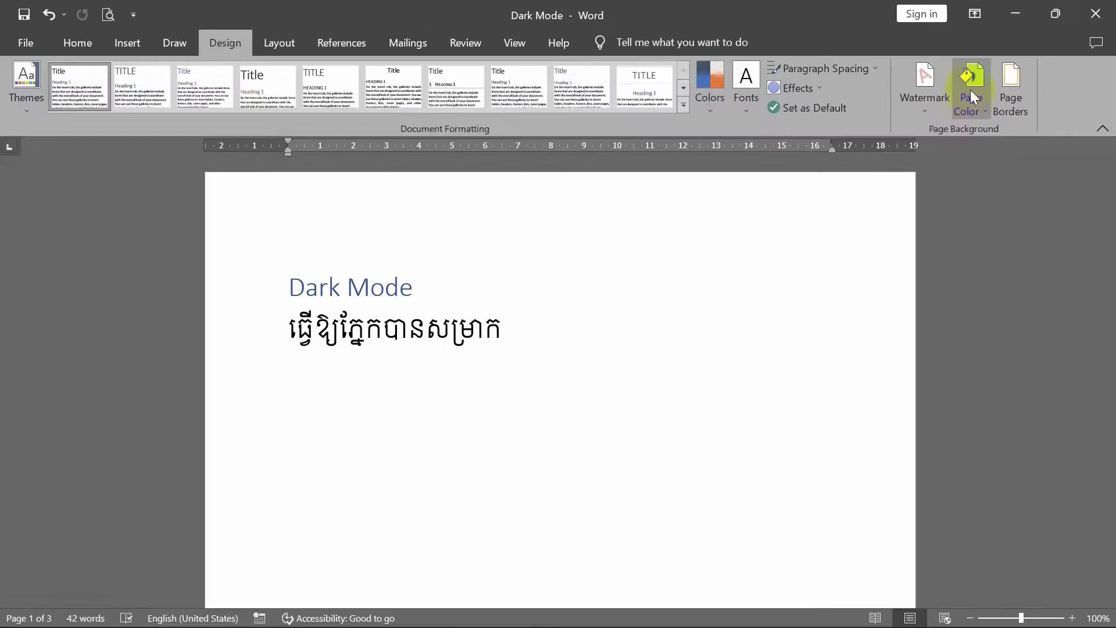
{"action": "left_click", "coordinate": [833, 204]}
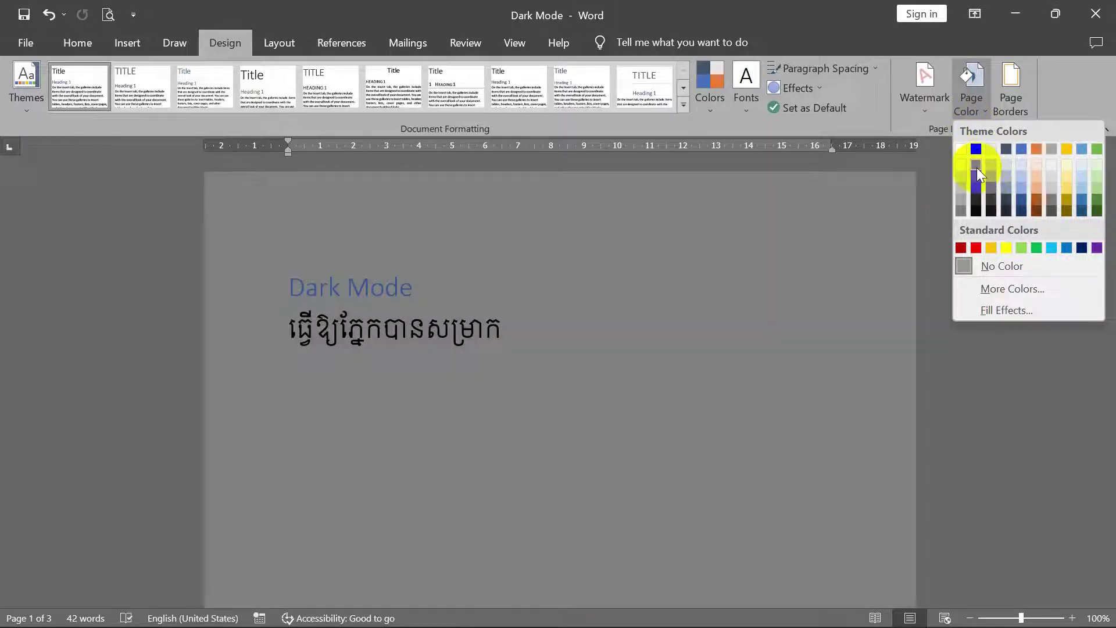
{"action": "left_click", "coordinate": [975, 167]}
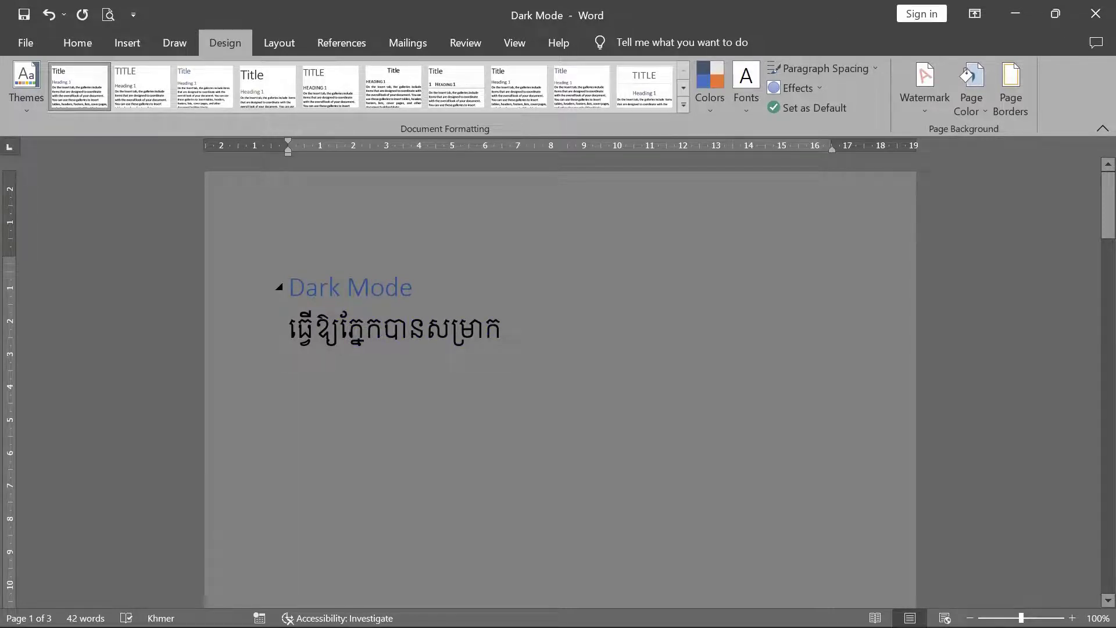
{"action": "left_click", "coordinate": [108, 15]}
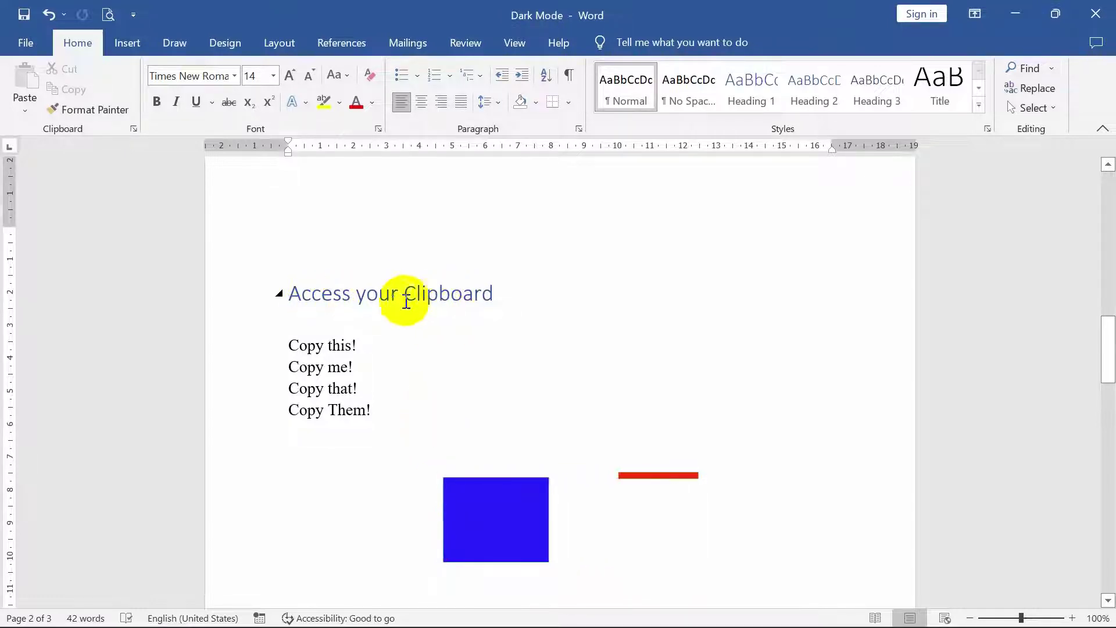
{"action": "left_click_drag", "start_coordinate": [290, 293], "coordinate": [472, 298]}
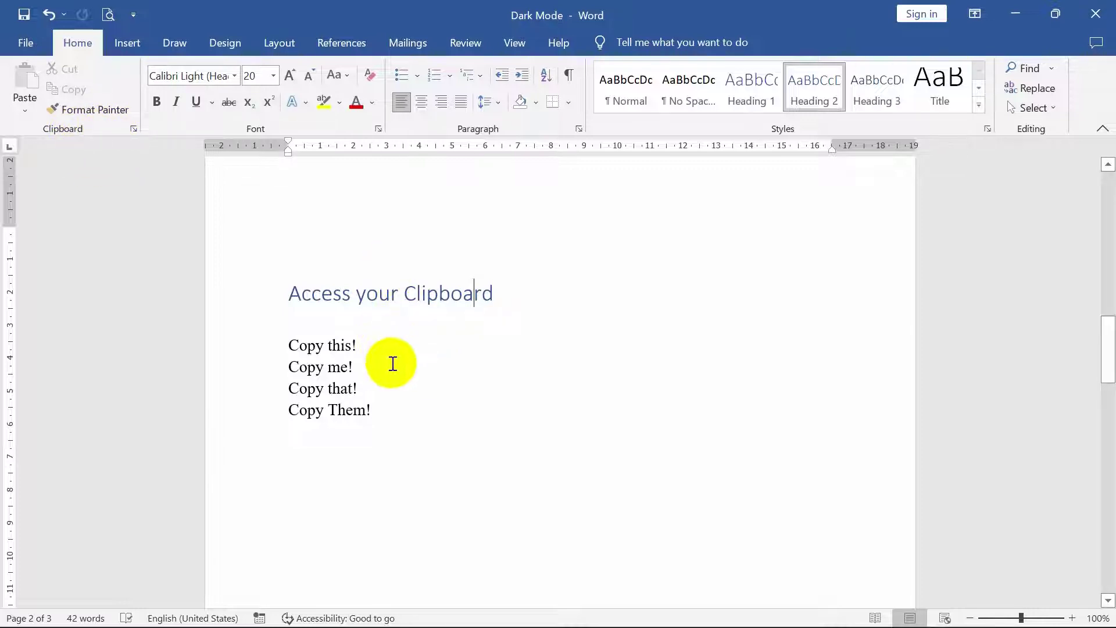
{"action": "left_click", "coordinate": [372, 354]}
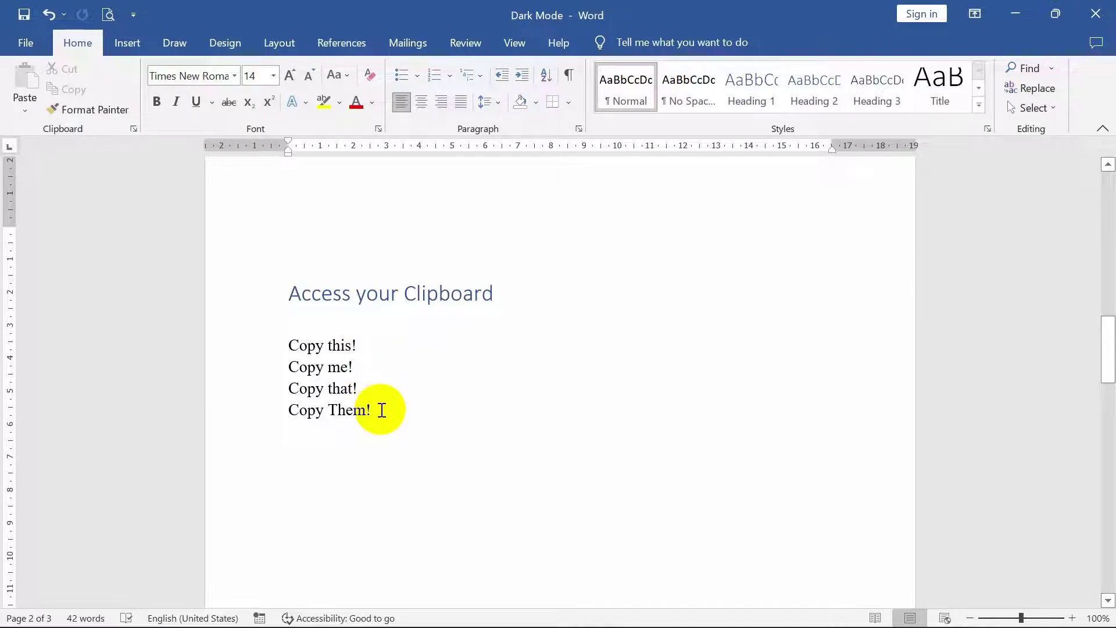
{"action": "left_click_drag", "start_coordinate": [382, 411], "coordinate": [302, 353]}
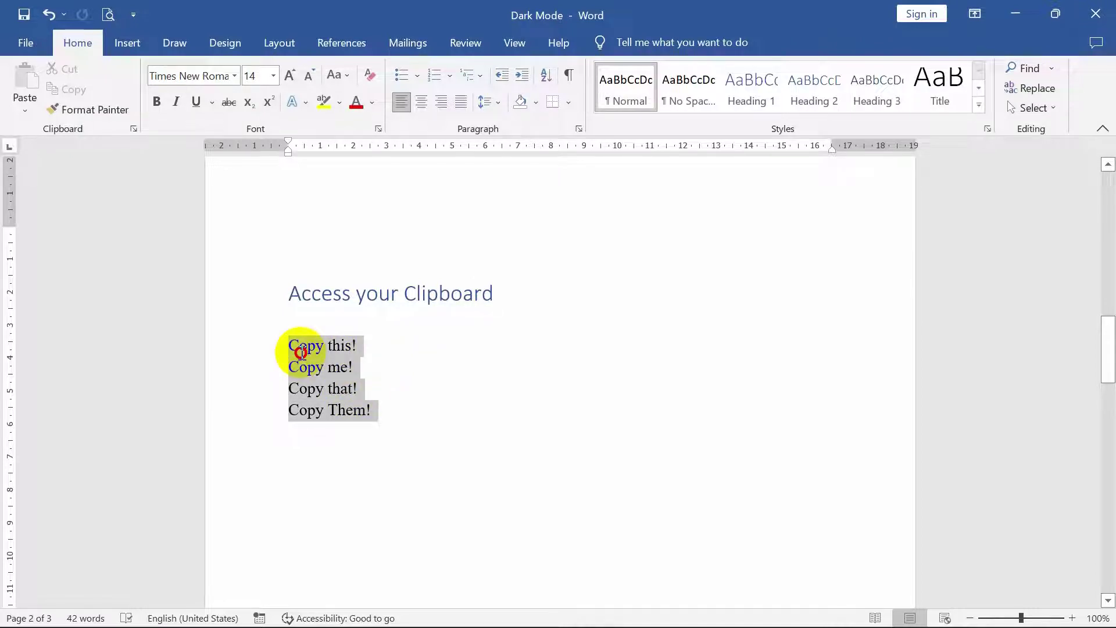
{"action": "left_click", "coordinate": [377, 394]}
Copy the lines "Copy this!", "Copy me!", "Copy that!" and "Copy Them!" to the clipboard one at a time
{"action": "left_click", "coordinate": [275, 347]}
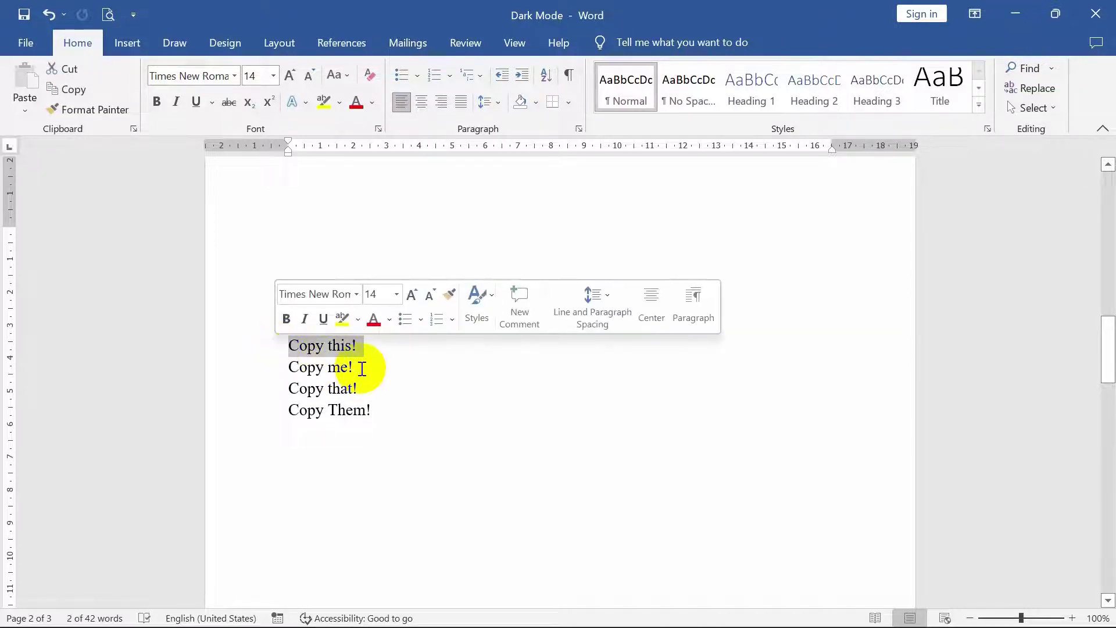
{"action": "key", "text": "ctrl+c"}
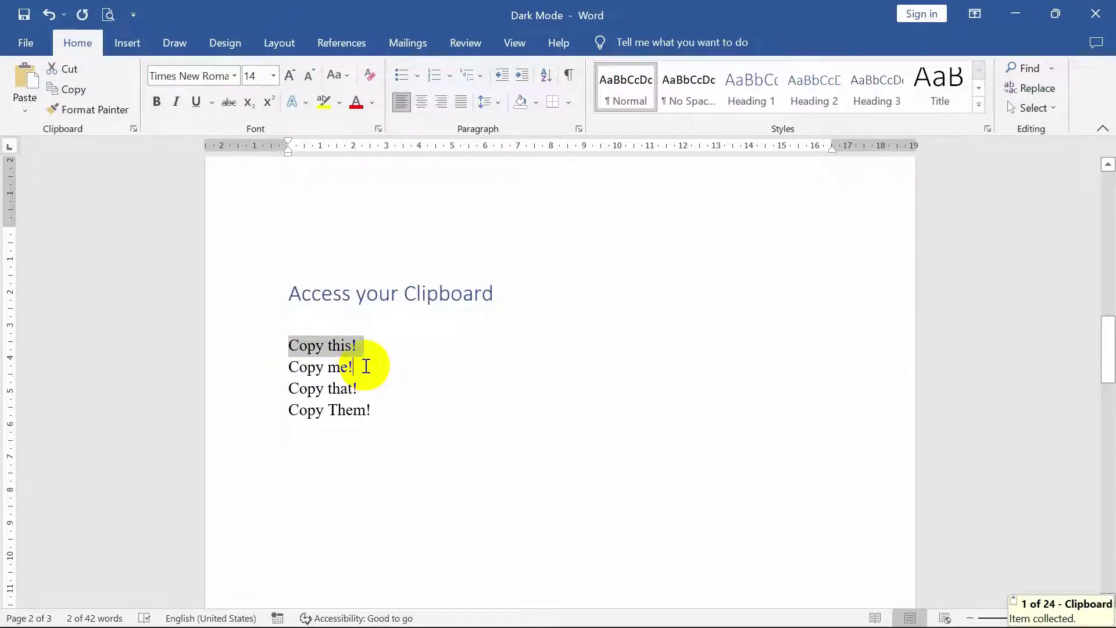
{"action": "left_click_drag", "start_coordinate": [365, 366], "coordinate": [287, 365]}
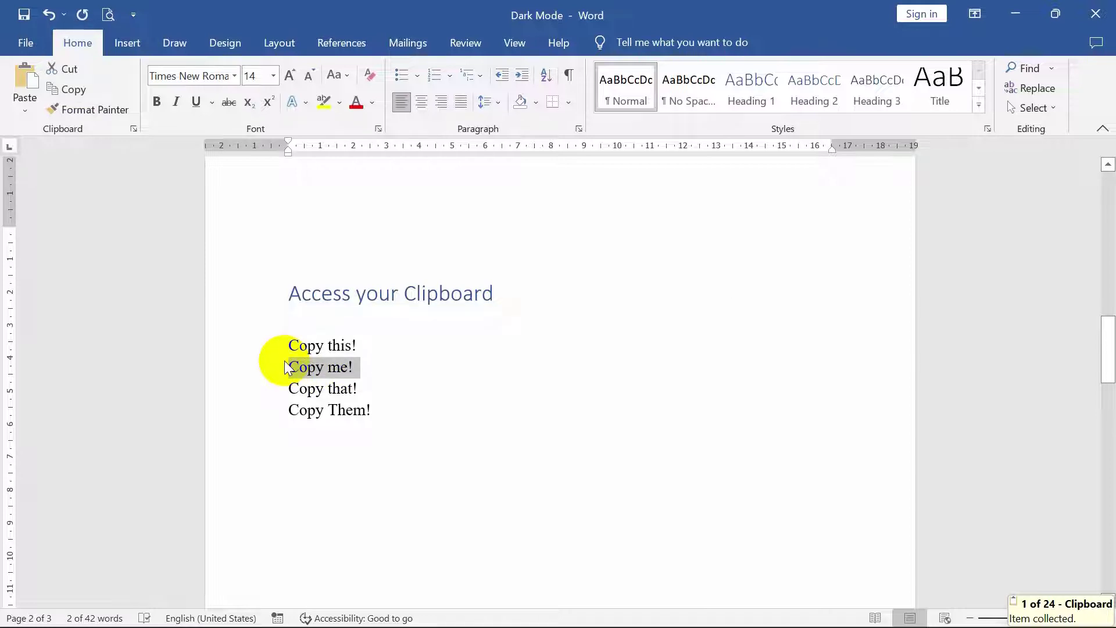
{"action": "key", "text": "ctrl+c"}
{"action": "left_click_drag", "start_coordinate": [351, 386], "coordinate": [291, 386]}
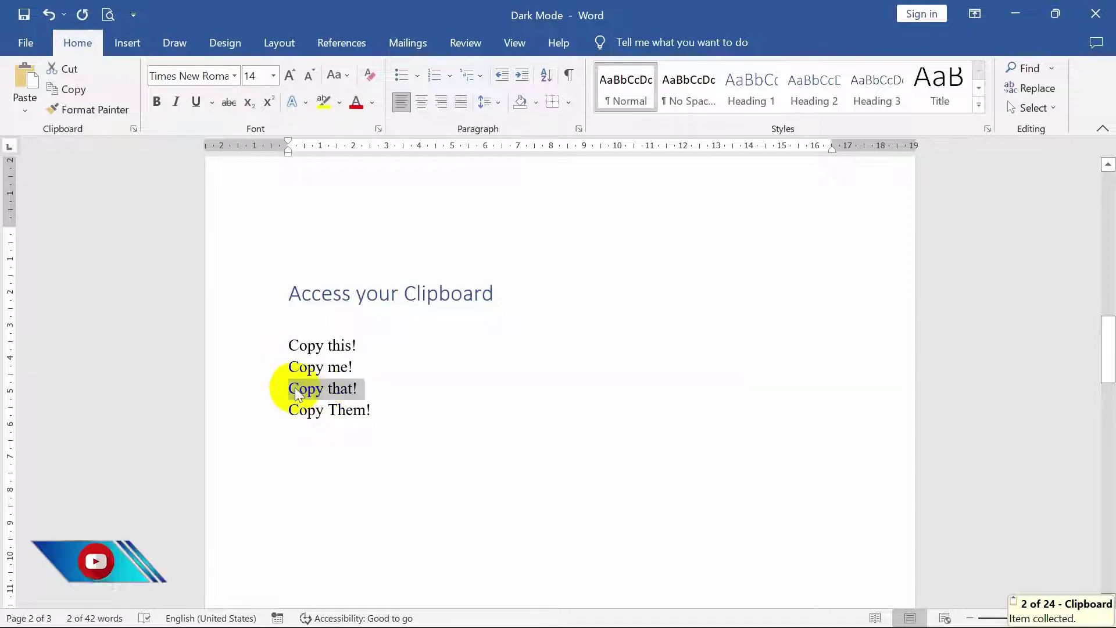
{"action": "key", "text": "ctrl+c"}
{"action": "left_click", "coordinate": [382, 411]}
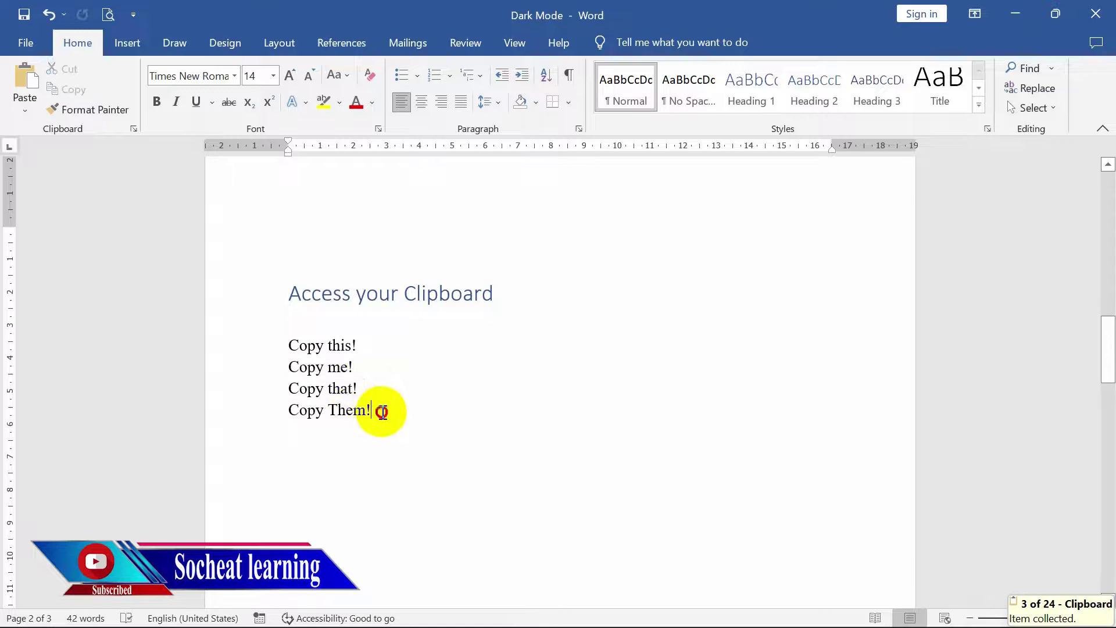
{"action": "left_click_drag", "start_coordinate": [382, 412], "coordinate": [287, 411]}
{"action": "key", "text": "ctrl+c"}
{"action": "left_click", "coordinate": [384, 434]}
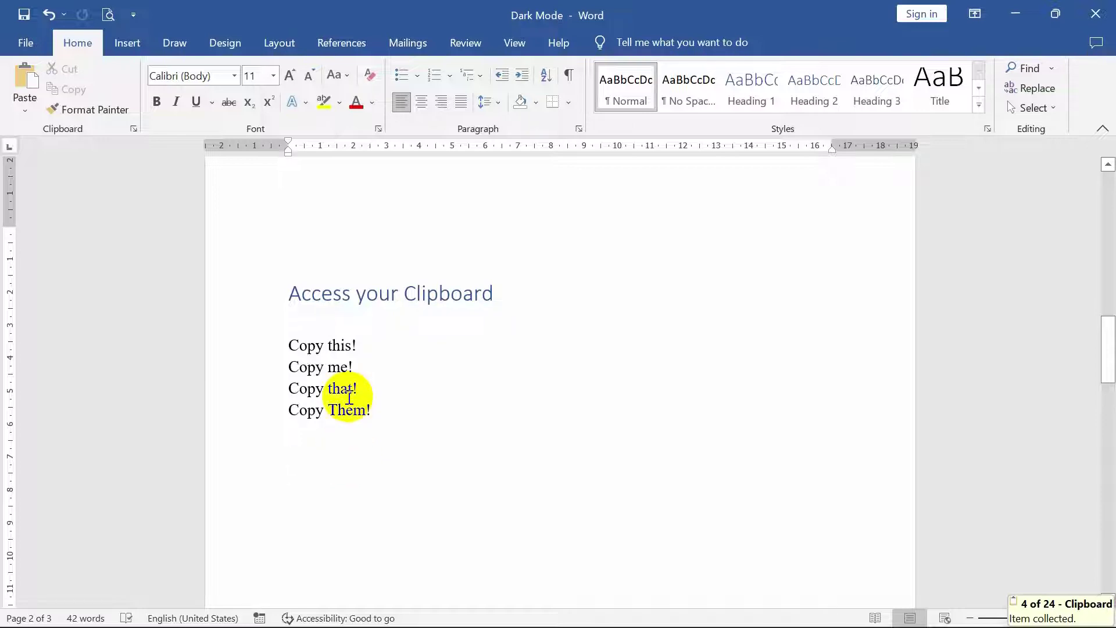
{"action": "left_click_drag", "start_coordinate": [367, 387], "coordinate": [267, 387]}
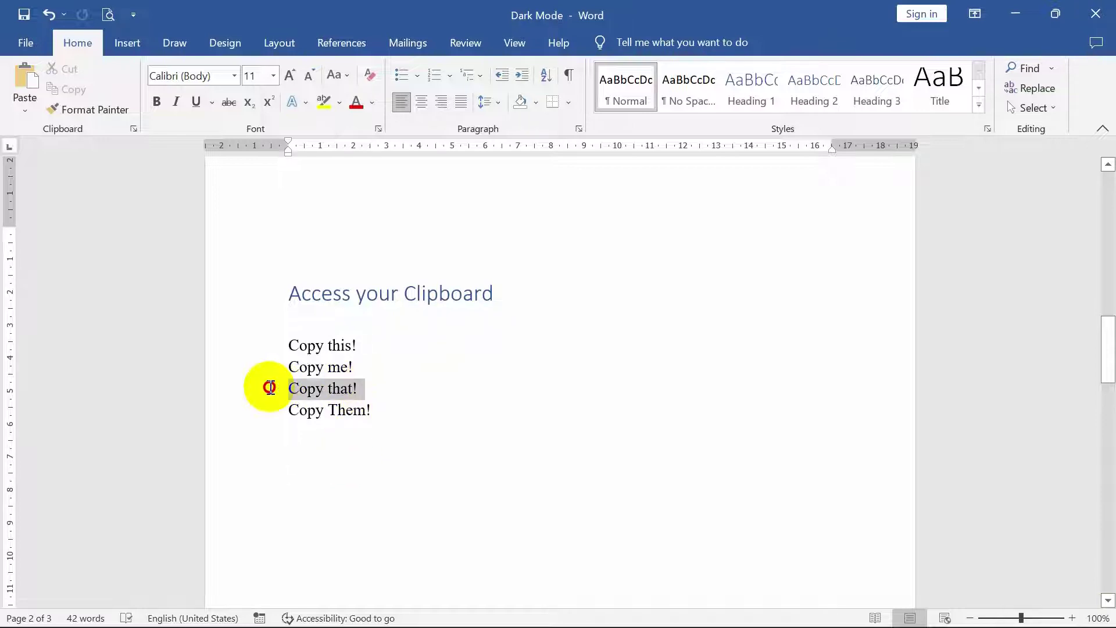
{"action": "left_click", "coordinate": [312, 441]}
{"action": "left_click", "coordinate": [363, 348]}
{"action": "left_click_drag", "start_coordinate": [363, 347], "coordinate": [289, 344]}
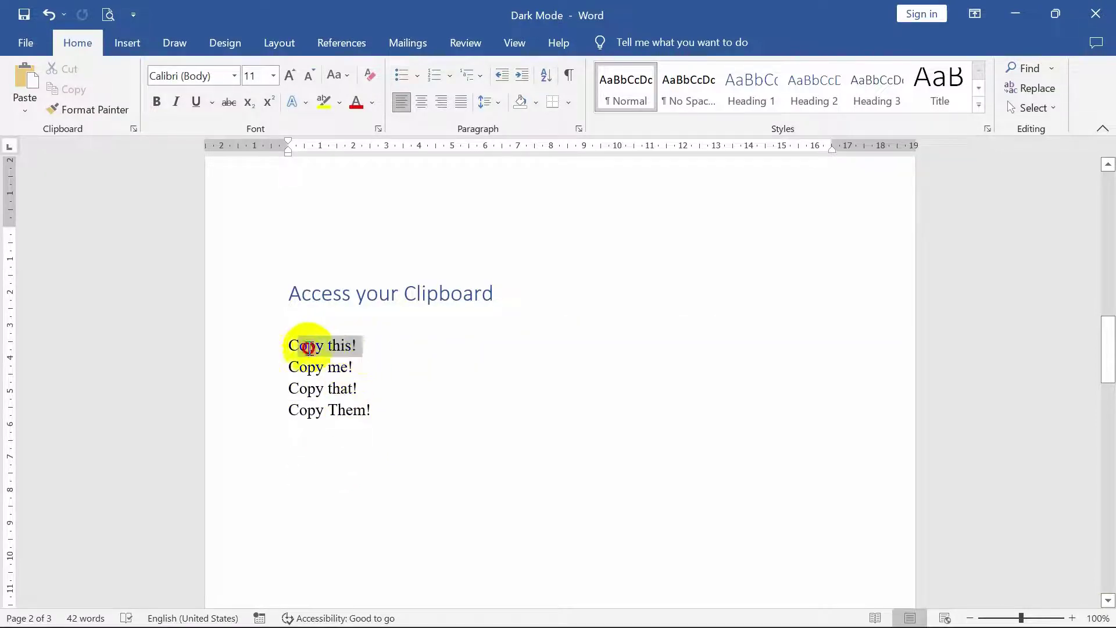
Paste the last copied line, "Copy Them!", below the list, leaving an empty line between them
{"action": "left_click", "coordinate": [308, 463]}
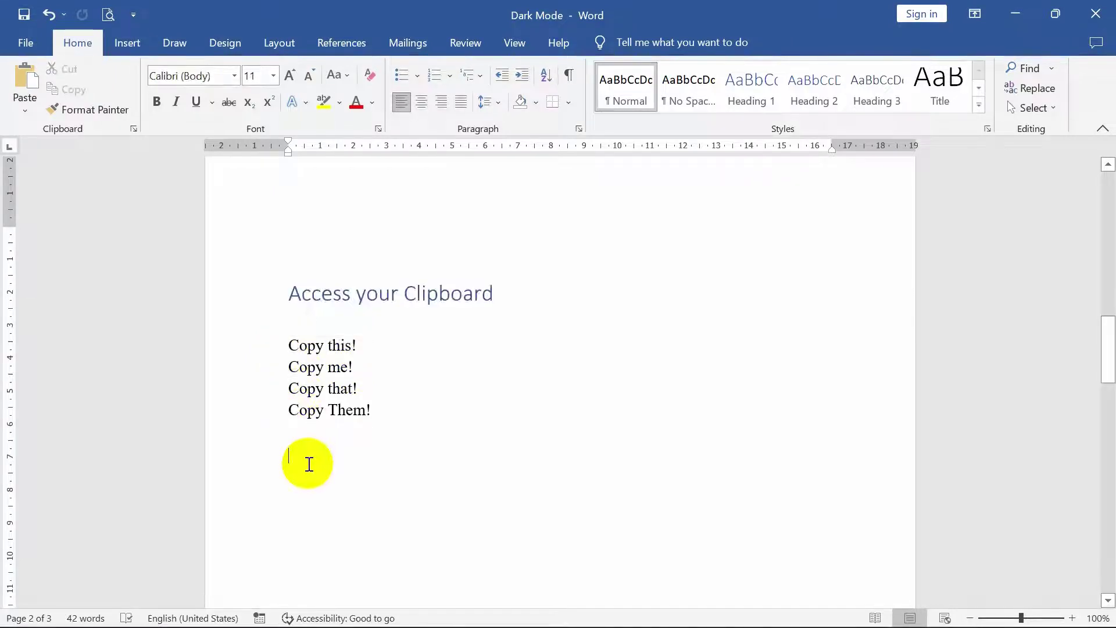
{"action": "key", "text": "ctrl+v"}
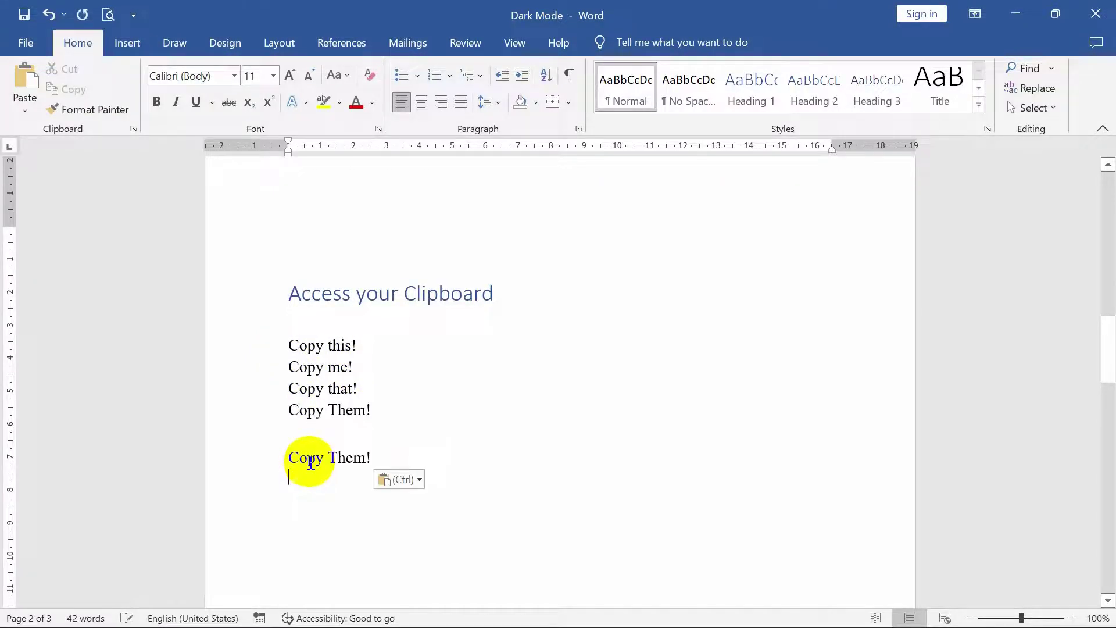
{"action": "left_click_drag", "start_coordinate": [375, 409], "coordinate": [287, 407]}
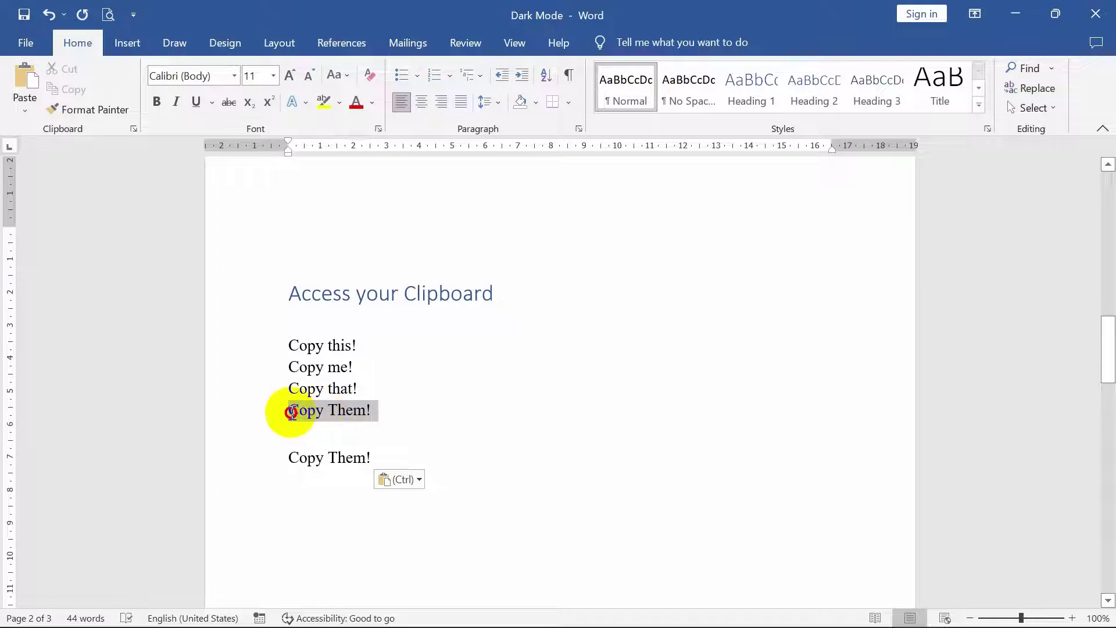
{"action": "left_click", "coordinate": [332, 437]}
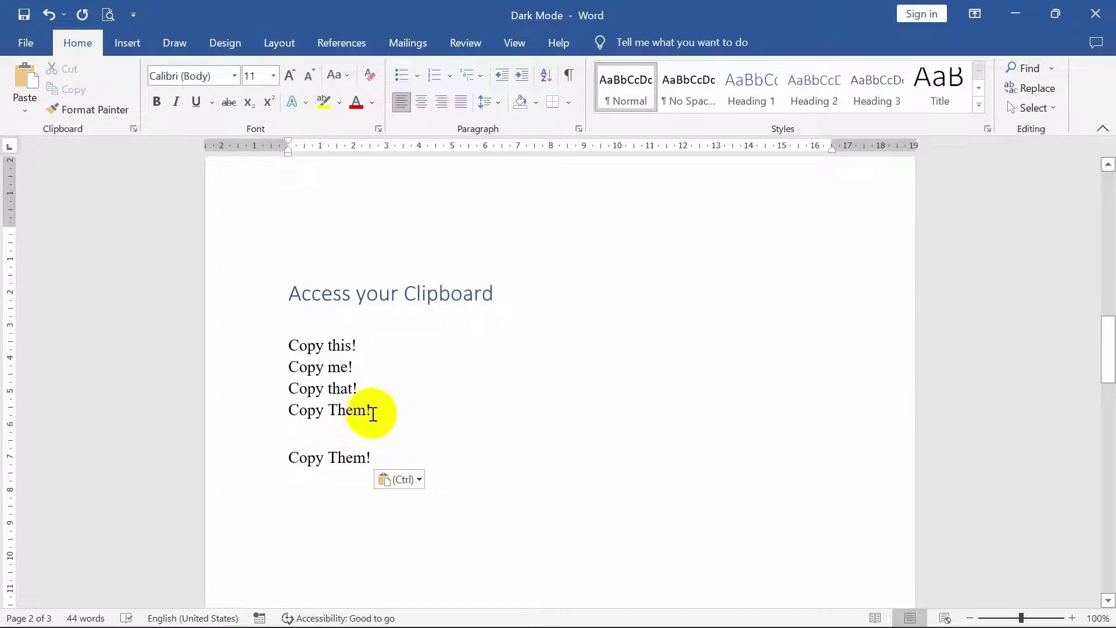
{"action": "left_click_drag", "start_coordinate": [372, 411], "coordinate": [293, 413]}
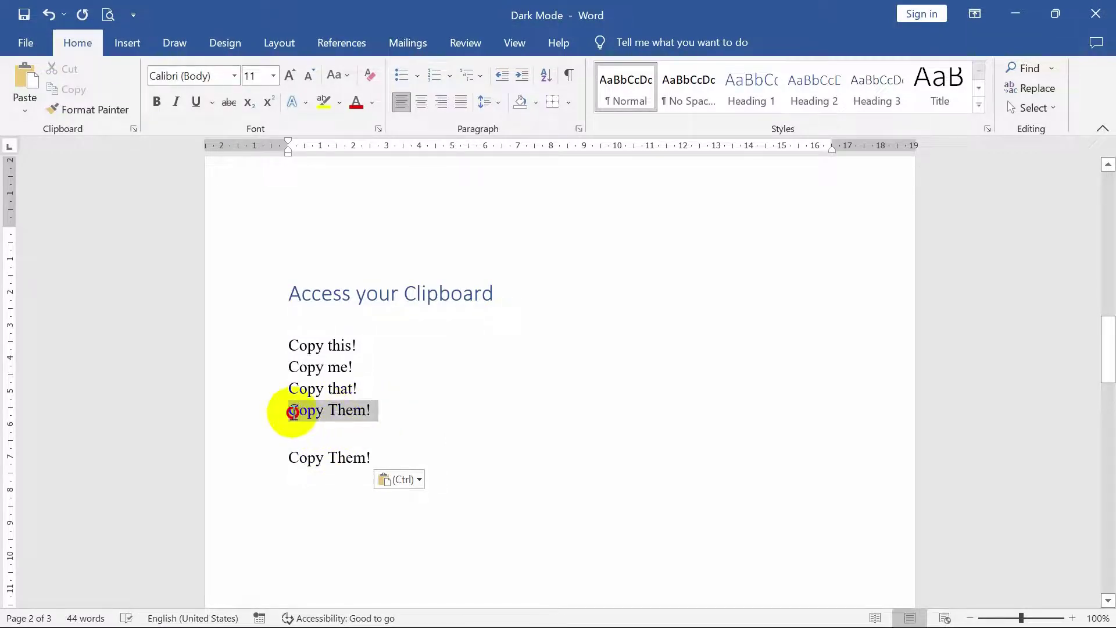
{"action": "left_click", "coordinate": [296, 433]}
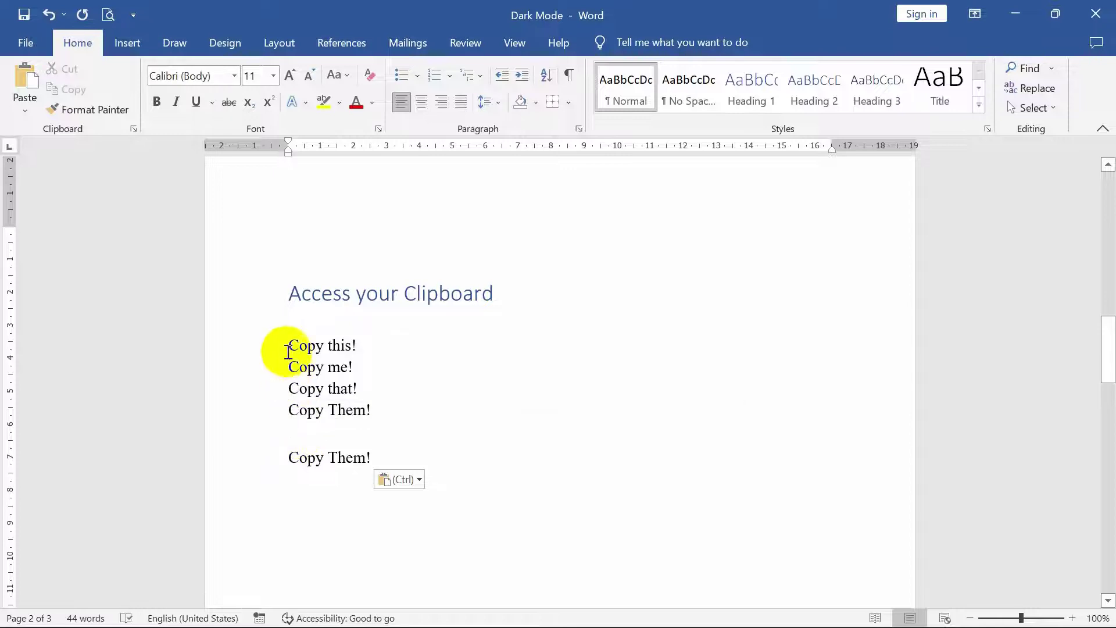
{"action": "left_click_drag", "start_coordinate": [285, 344], "coordinate": [352, 406]}
{"action": "left_click_drag", "start_coordinate": [368, 410], "coordinate": [367, 410]}
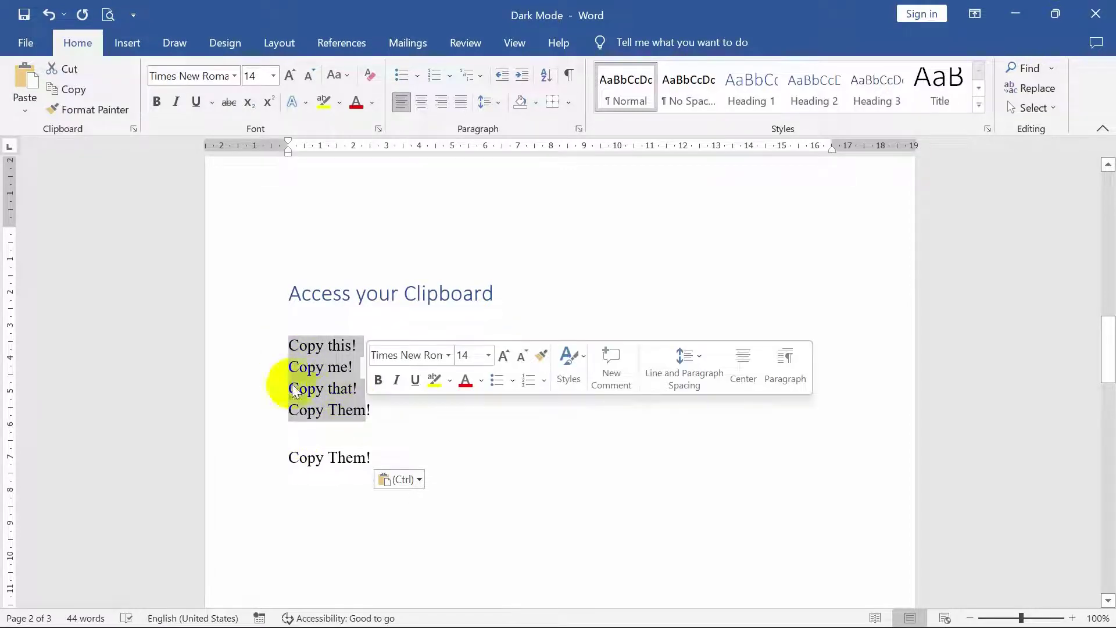
{"action": "left_click", "coordinate": [290, 437]}
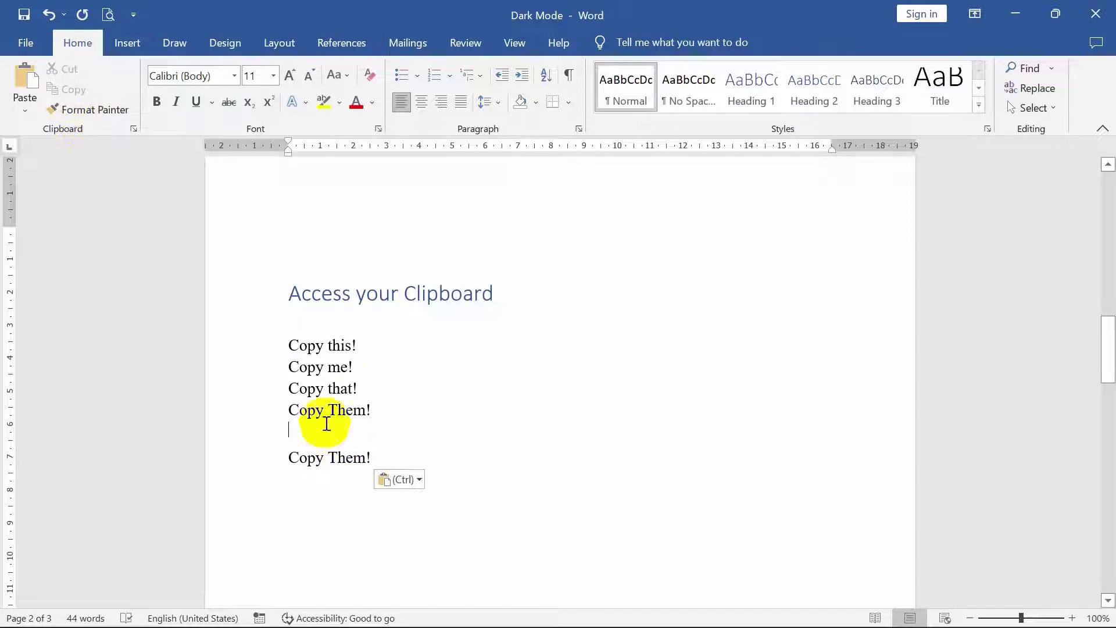
{"action": "left_click_drag", "start_coordinate": [360, 345], "coordinate": [306, 384]}
{"action": "left_click_drag", "start_coordinate": [284, 344], "coordinate": [345, 379]}
{"action": "left_click", "coordinate": [416, 406]}
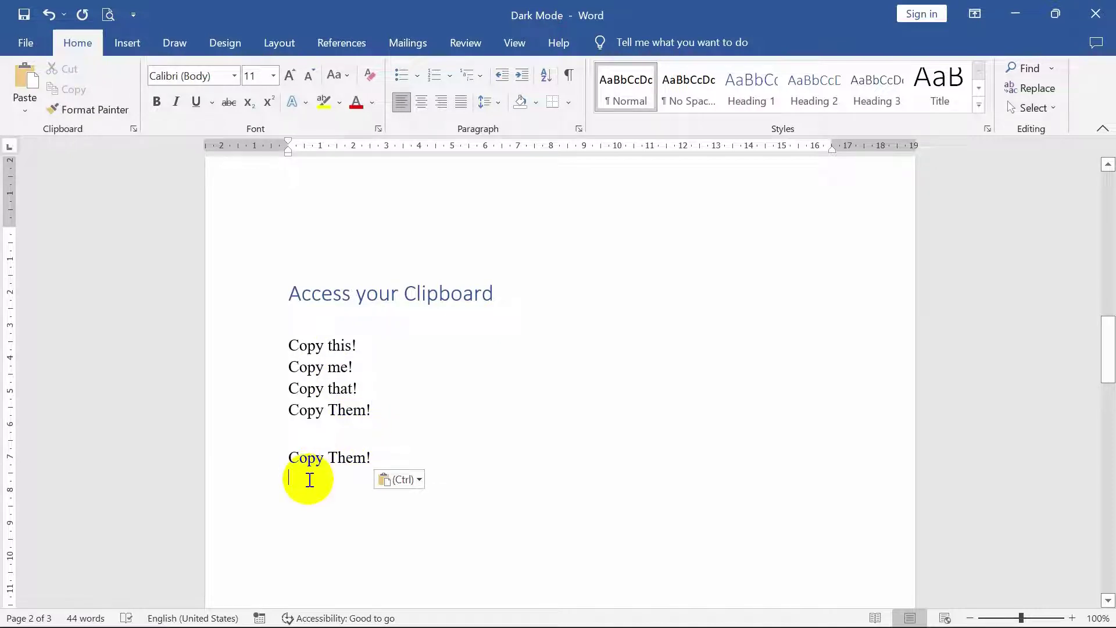
Open the Clipboard pane with the text cursor on the empty line below the pasted "Copy Them!"
{"action": "left_click_drag", "start_coordinate": [357, 367], "coordinate": [266, 369]}
{"action": "left_click", "coordinate": [325, 431]}
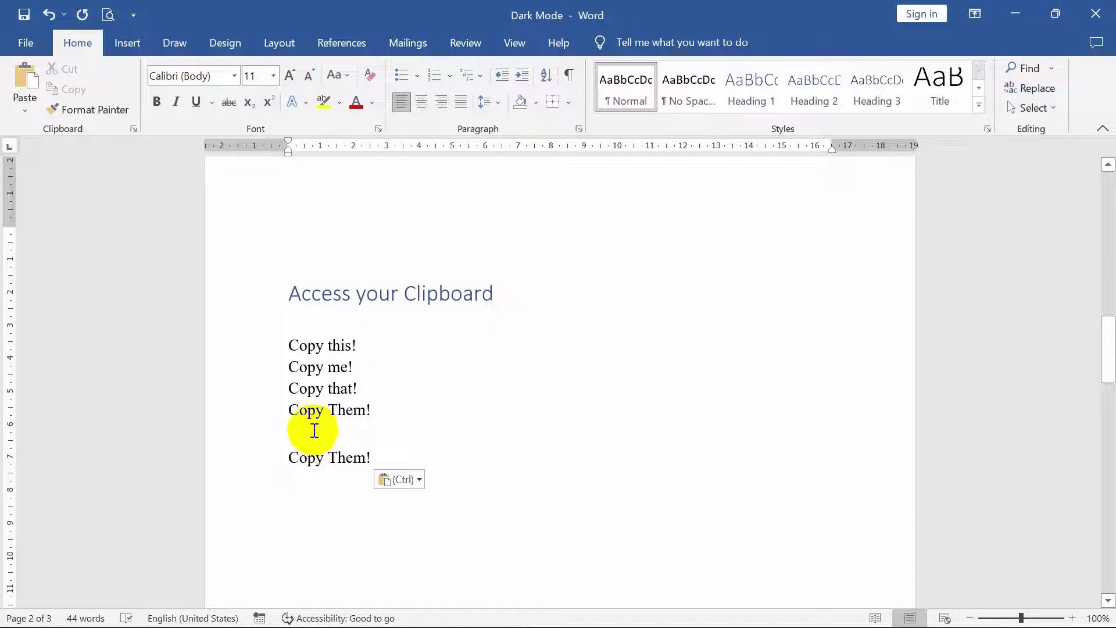
{"action": "left_click", "coordinate": [289, 478]}
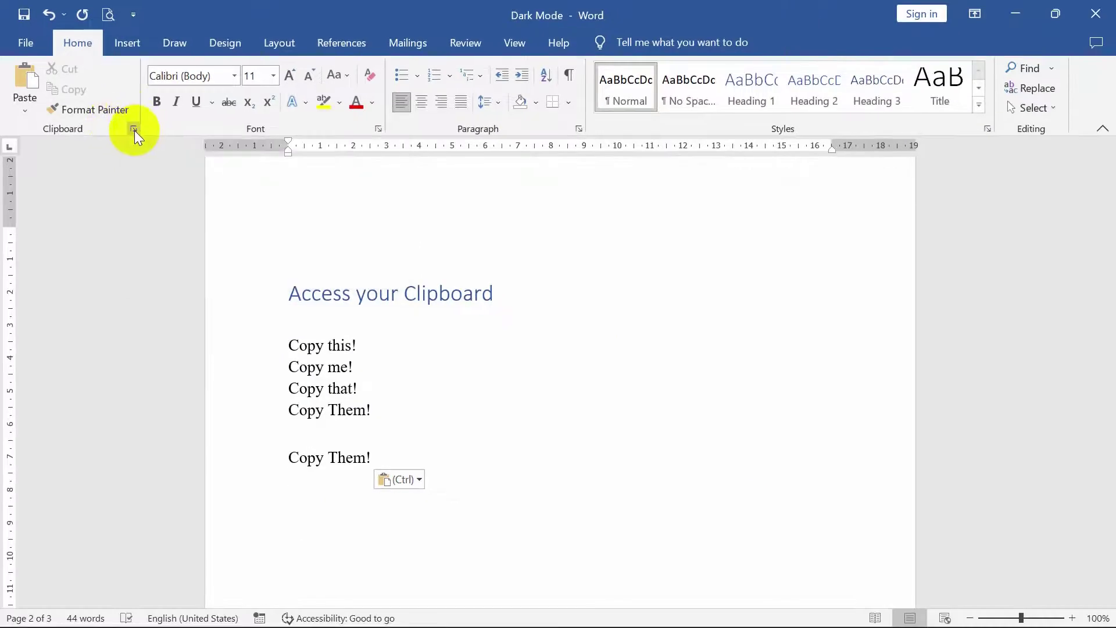
{"action": "left_click", "coordinate": [134, 130]}
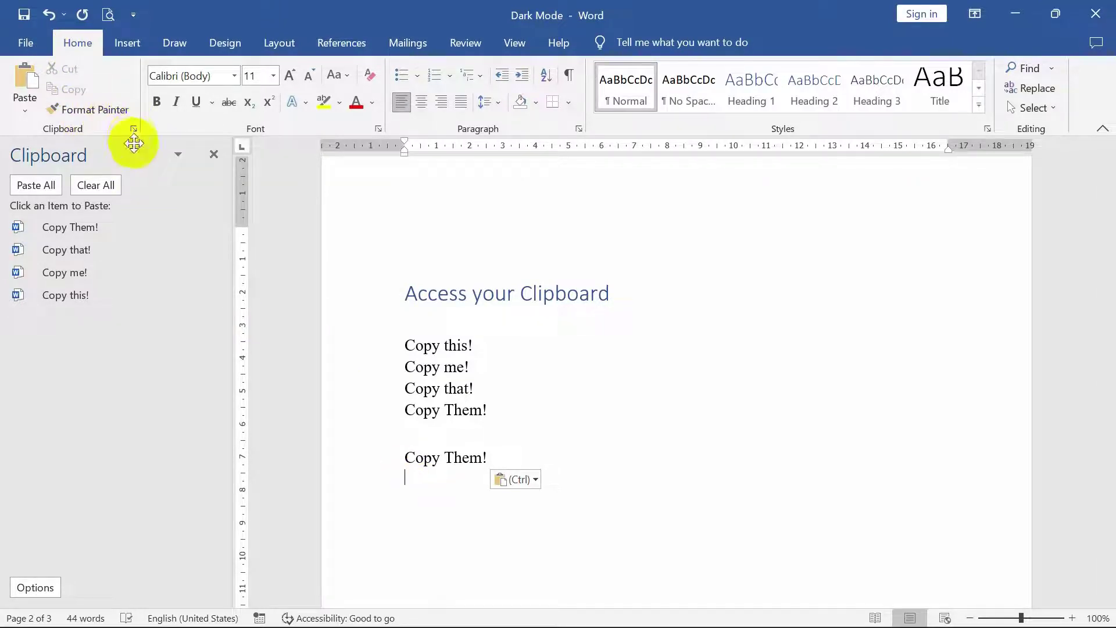
{"action": "mouse_move", "coordinate": [165, 278]}
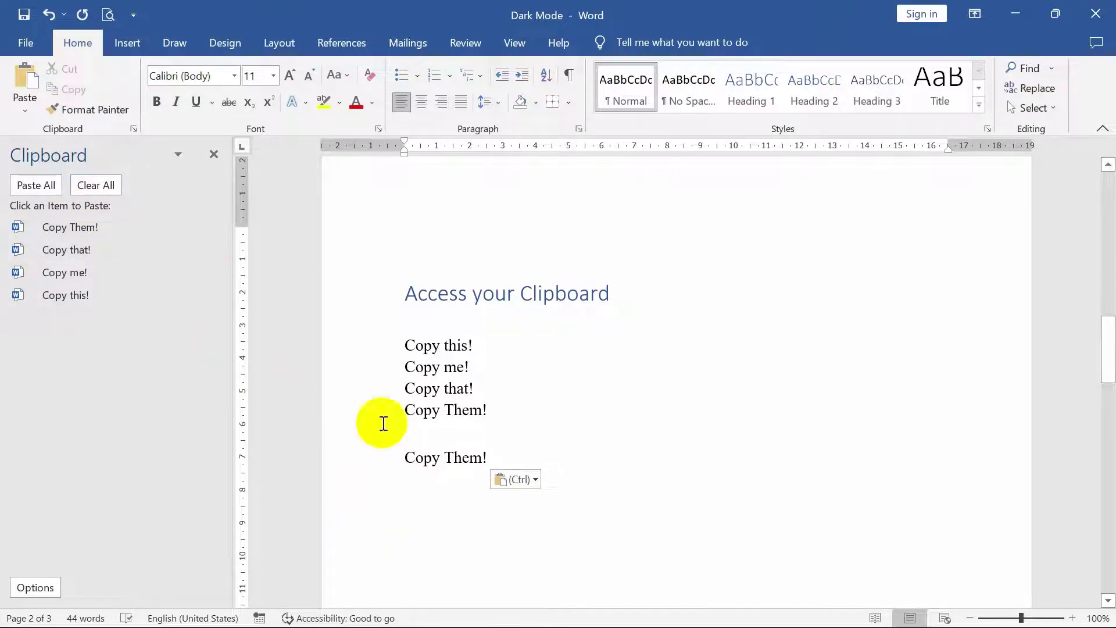
Paste the collected "Copy me!" one empty line below the pasted "Copy Them!", and "Copy that!" directly beneath "Copy Them!"
{"action": "left_click", "coordinate": [421, 504]}
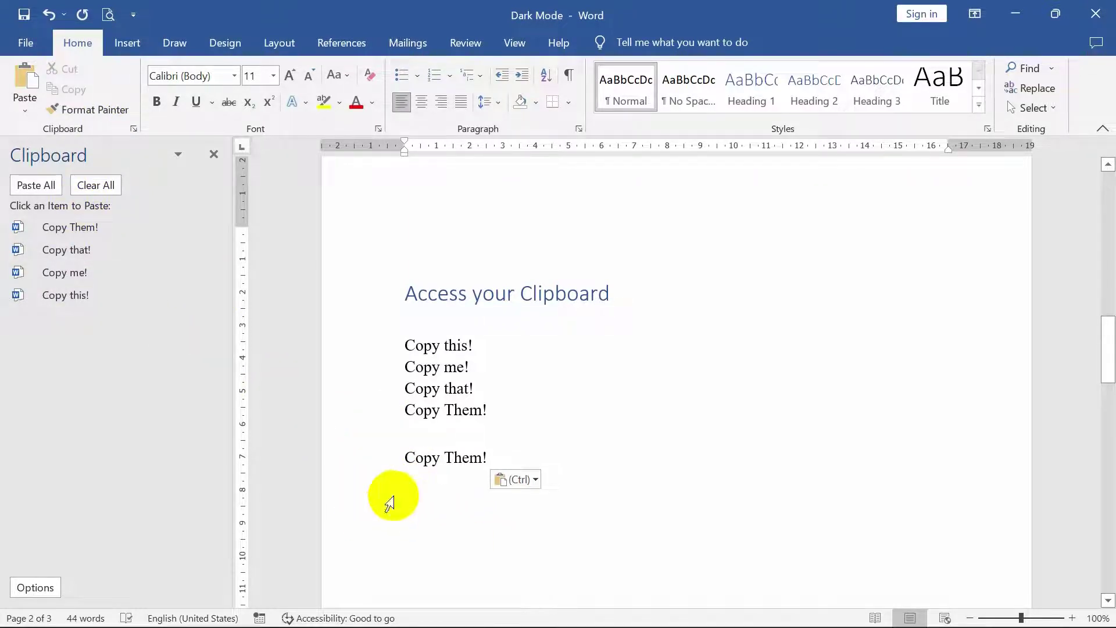
{"action": "left_click", "coordinate": [61, 272]}
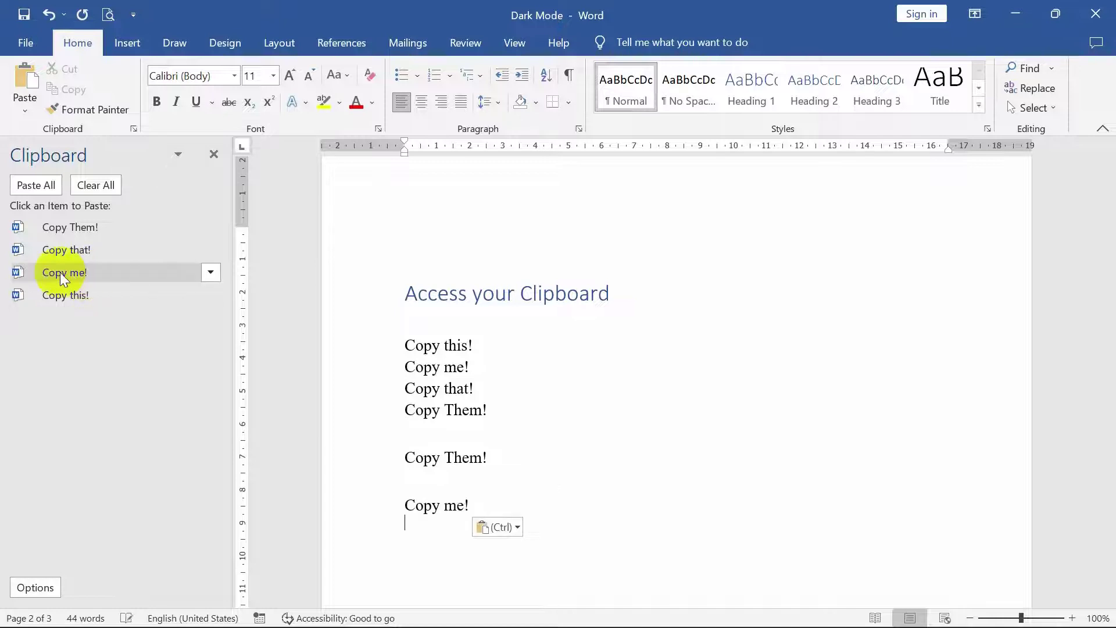
{"action": "left_click", "coordinate": [425, 484]}
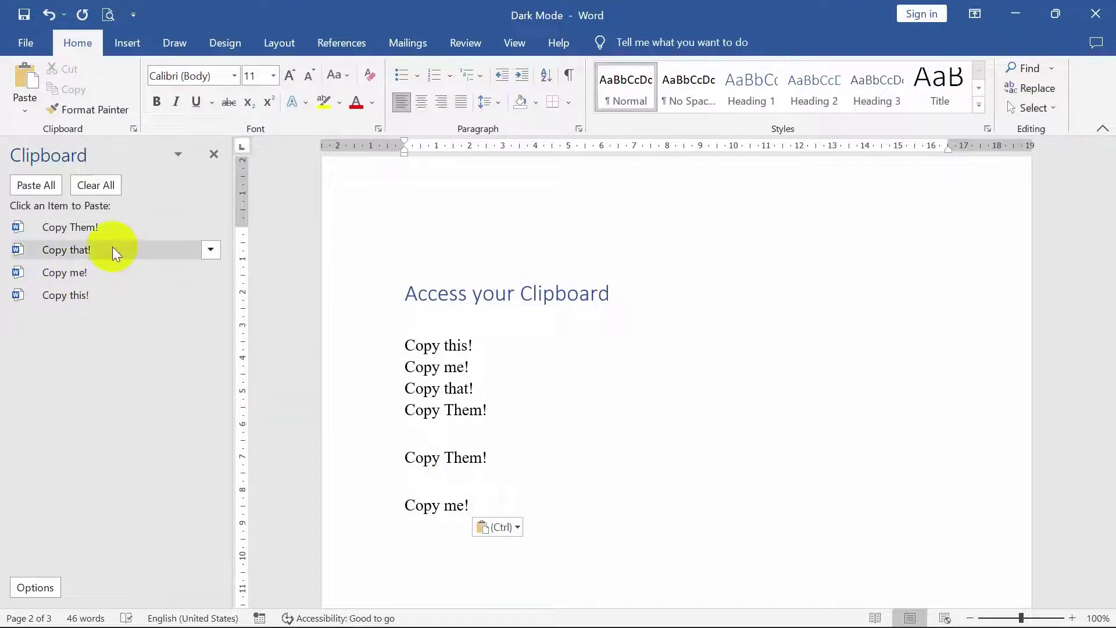
{"action": "left_click", "coordinate": [78, 253]}
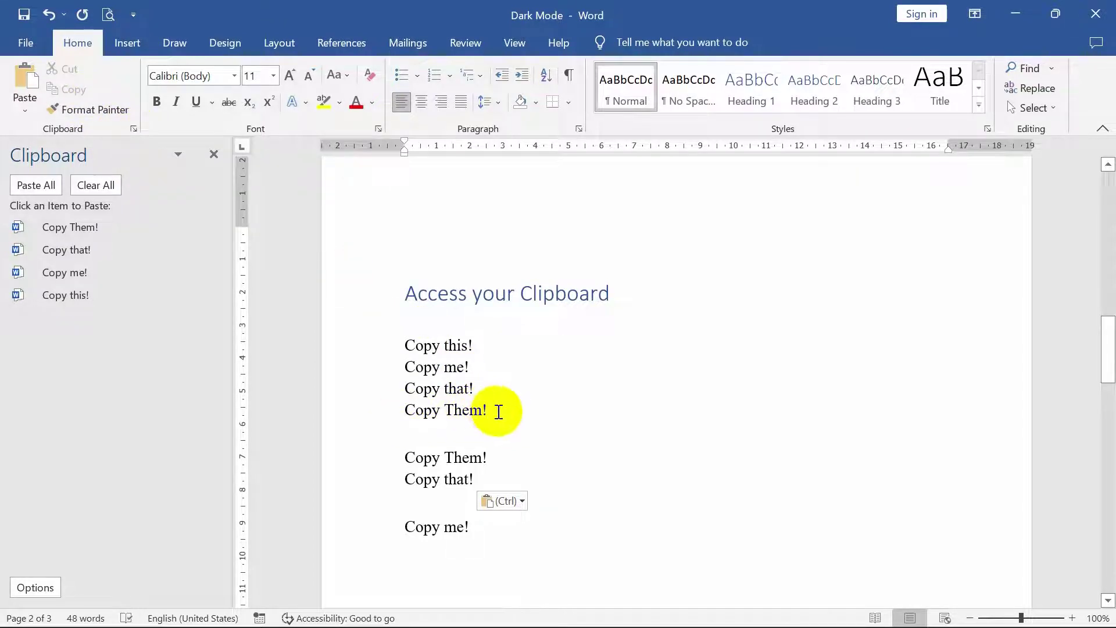
Paste "Copy that!" twice, then "Copy me!", "Copy Them!", "Copy me!" and "Copy this!" one after another at the end of the text
{"action": "key", "text": "ctrl+v"}
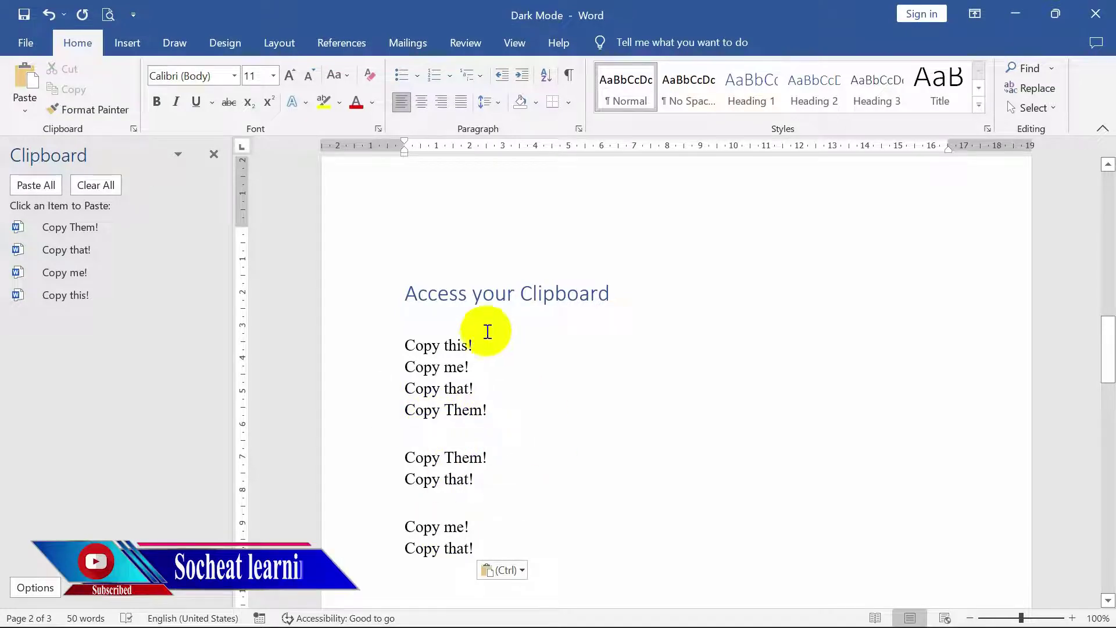
{"action": "left_click", "coordinate": [75, 250]}
{"action": "left_click", "coordinate": [72, 273]}
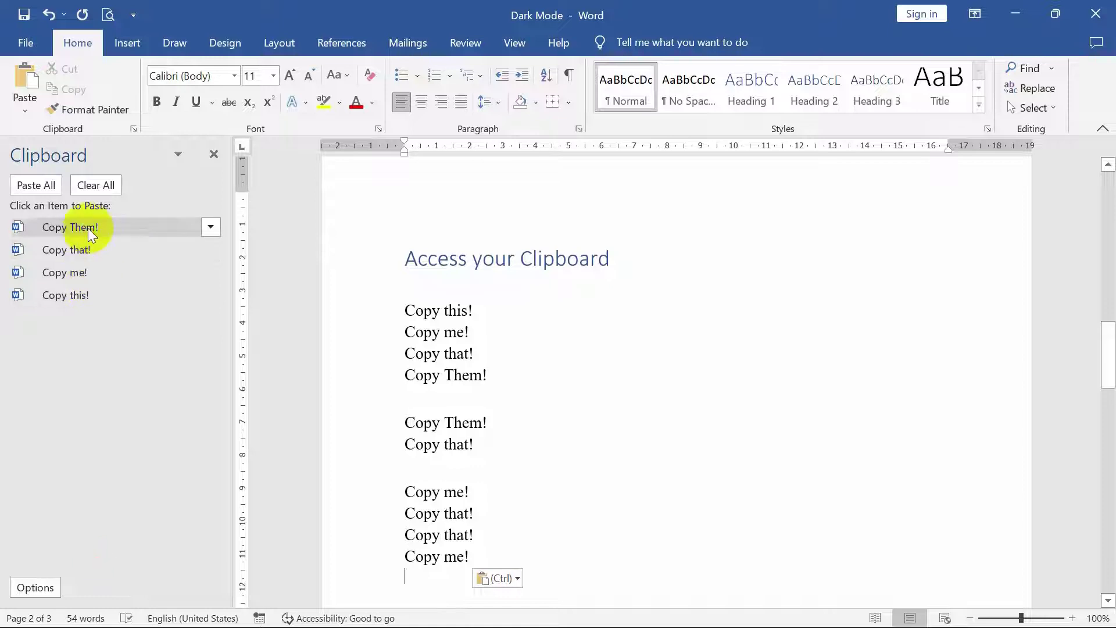
{"action": "left_click", "coordinate": [70, 227]}
{"action": "left_click", "coordinate": [81, 277]}
{"action": "left_click", "coordinate": [82, 294]}
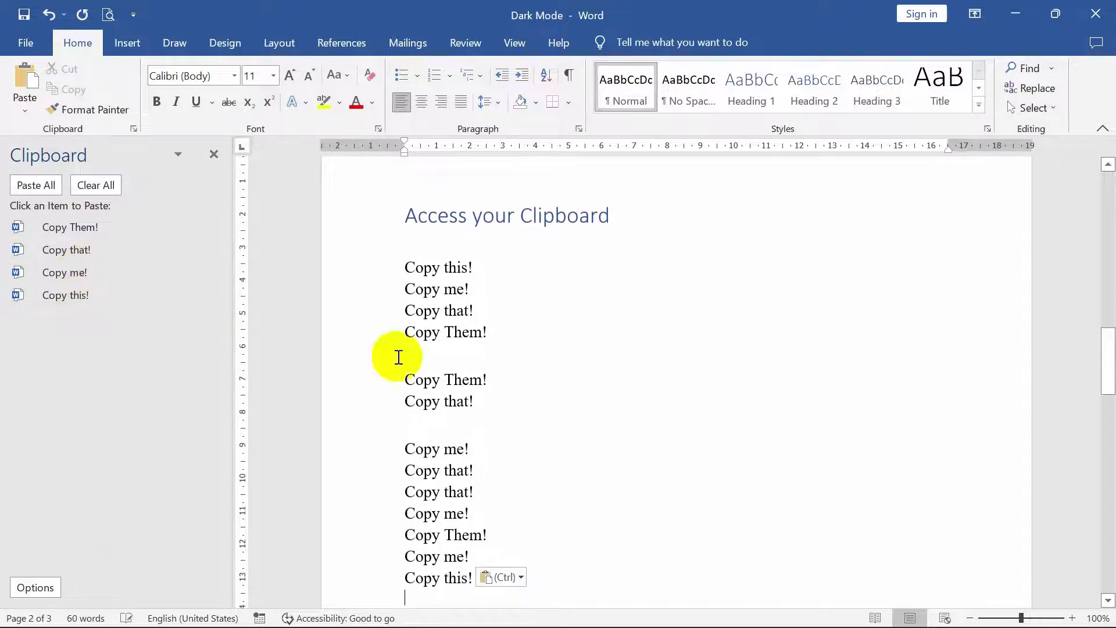
Paste all collected clipboard items at once, starting in the blank space beside the first "Copy this!" line
{"action": "left_click", "coordinate": [413, 400]}
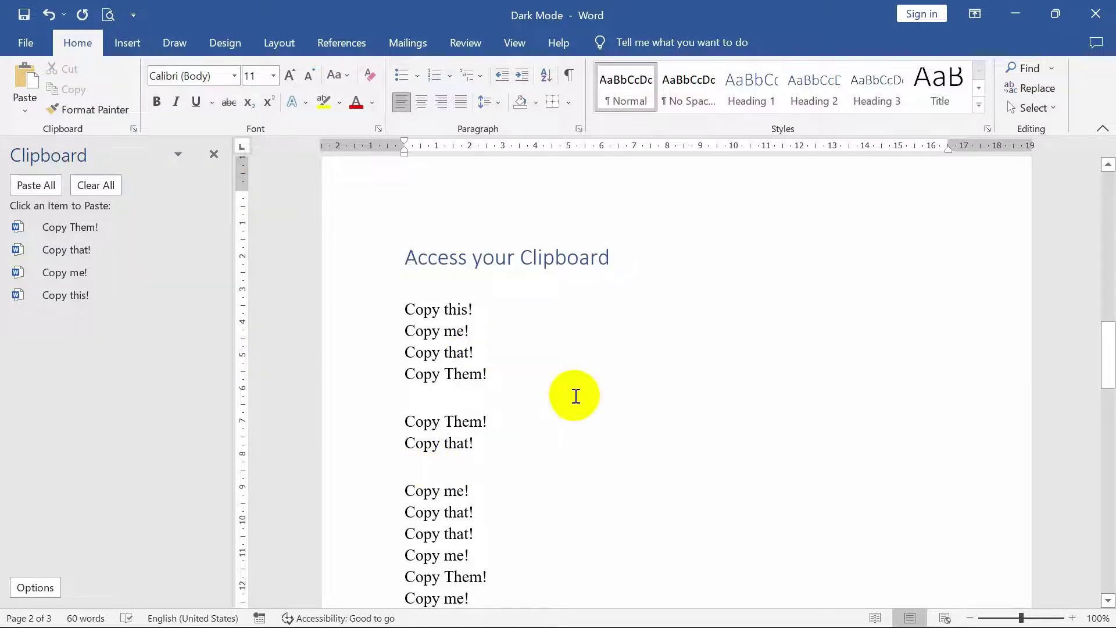
{"action": "scroll", "coordinate": [513, 448], "scroll_direction": "down", "scroll_amount": 1}
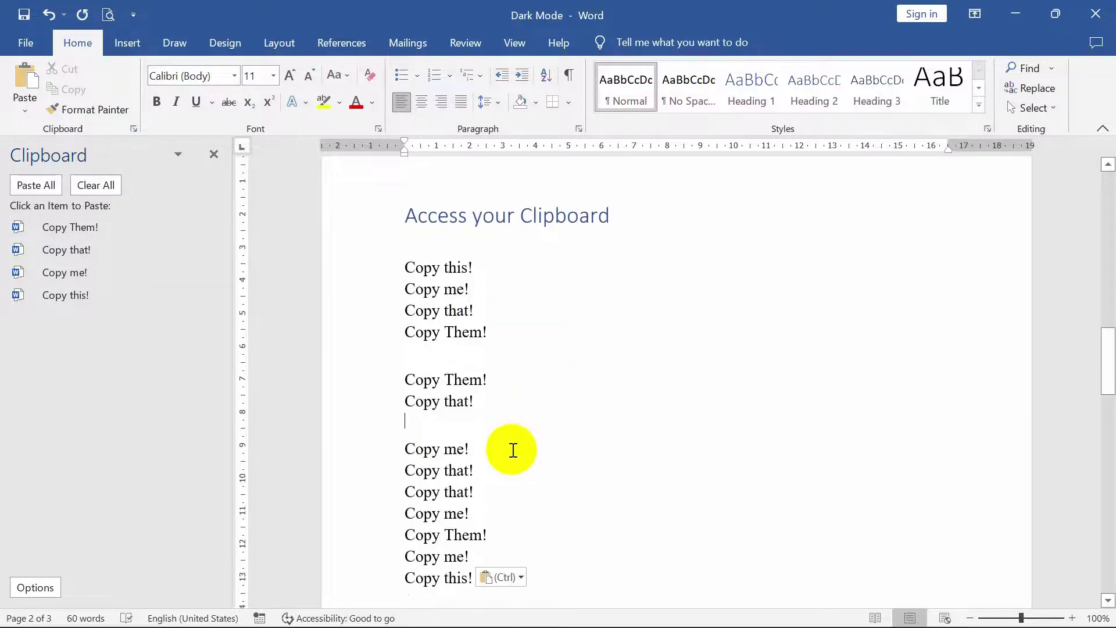
{"action": "scroll", "coordinate": [513, 451], "scroll_direction": "down", "scroll_amount": 1}
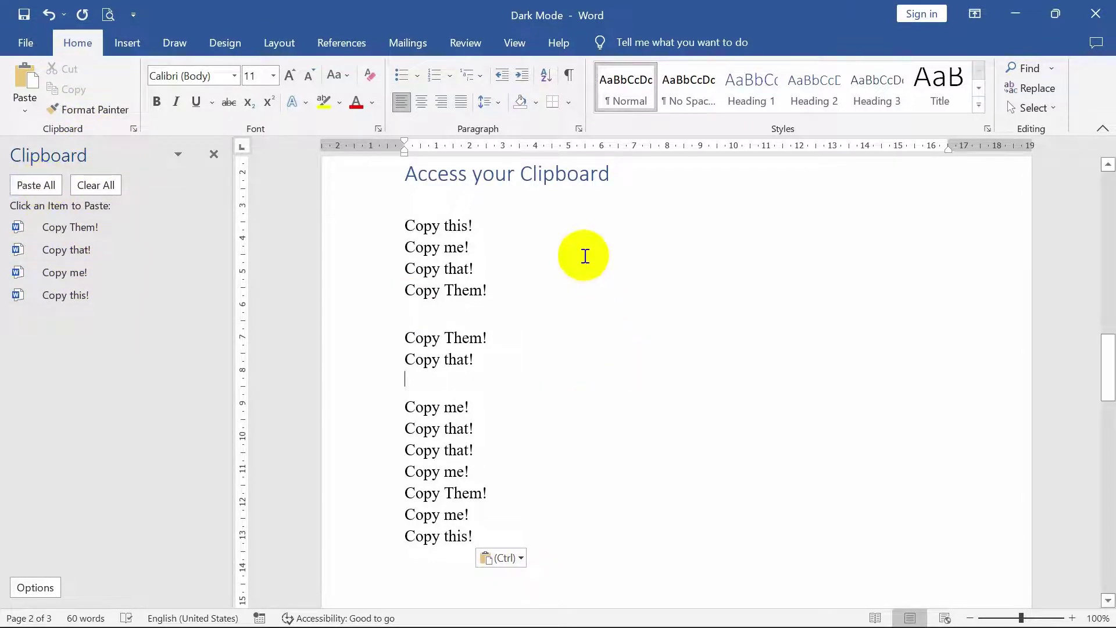
{"action": "left_click", "coordinate": [559, 232]}
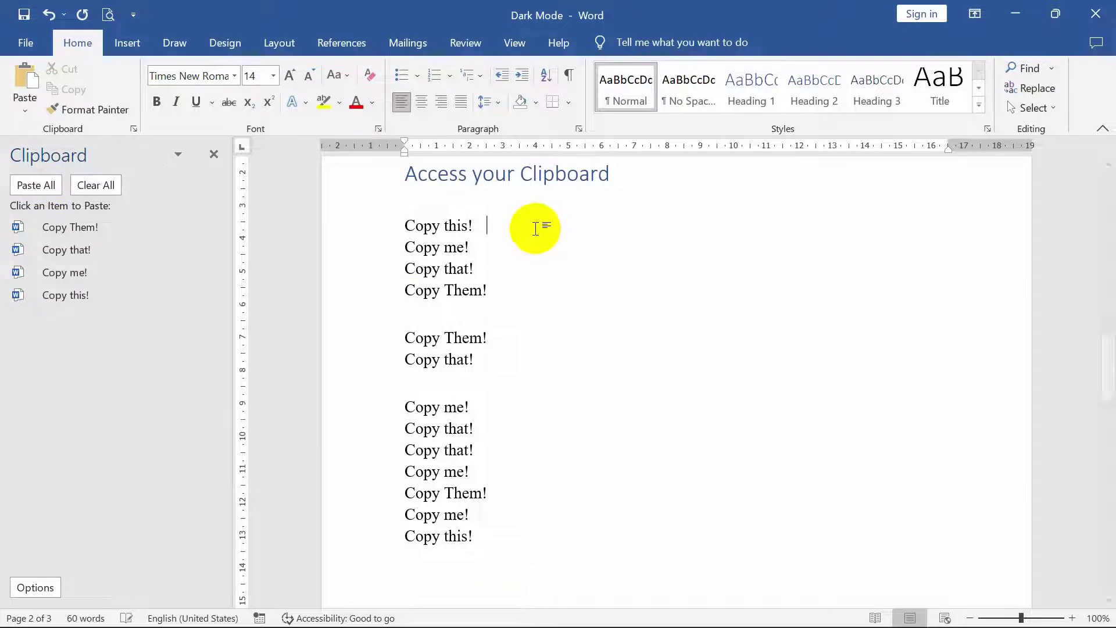
{"action": "left_click", "coordinate": [37, 187]}
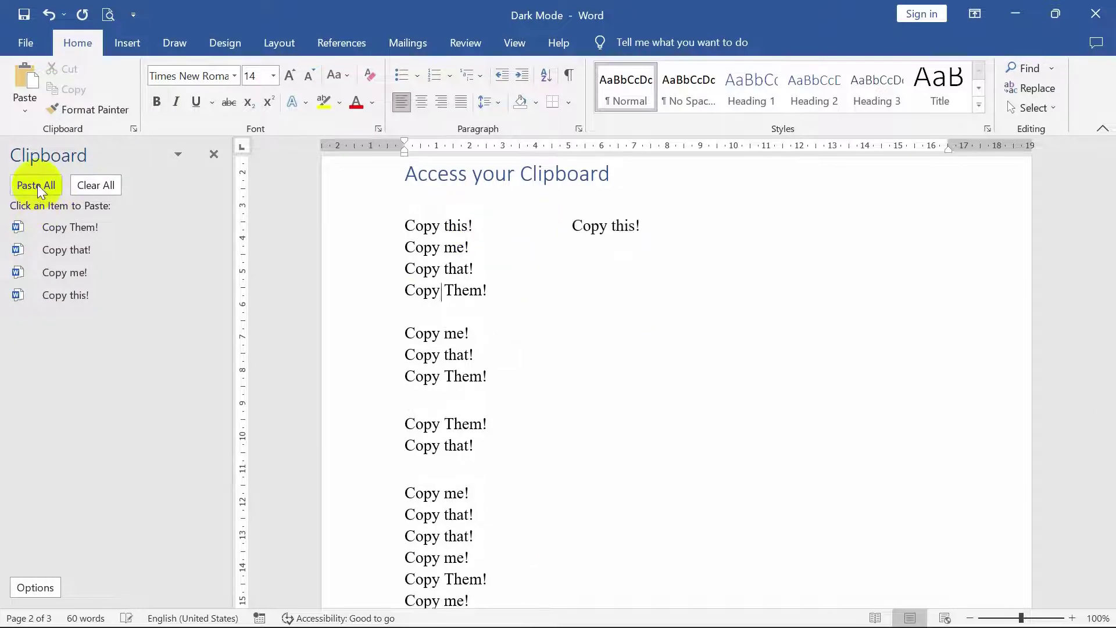
Paste all collected clipboard items again on the empty line at the end of the text
{"action": "scroll", "coordinate": [531, 386], "scroll_direction": "down", "scroll_amount": 5}
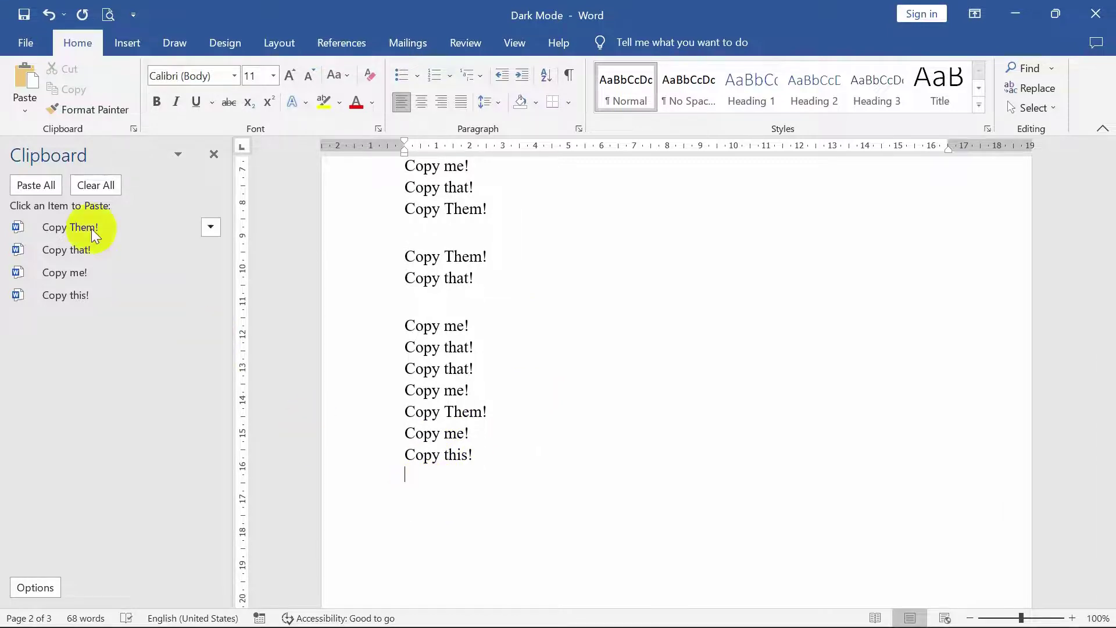
{"action": "left_click", "coordinate": [61, 192]}
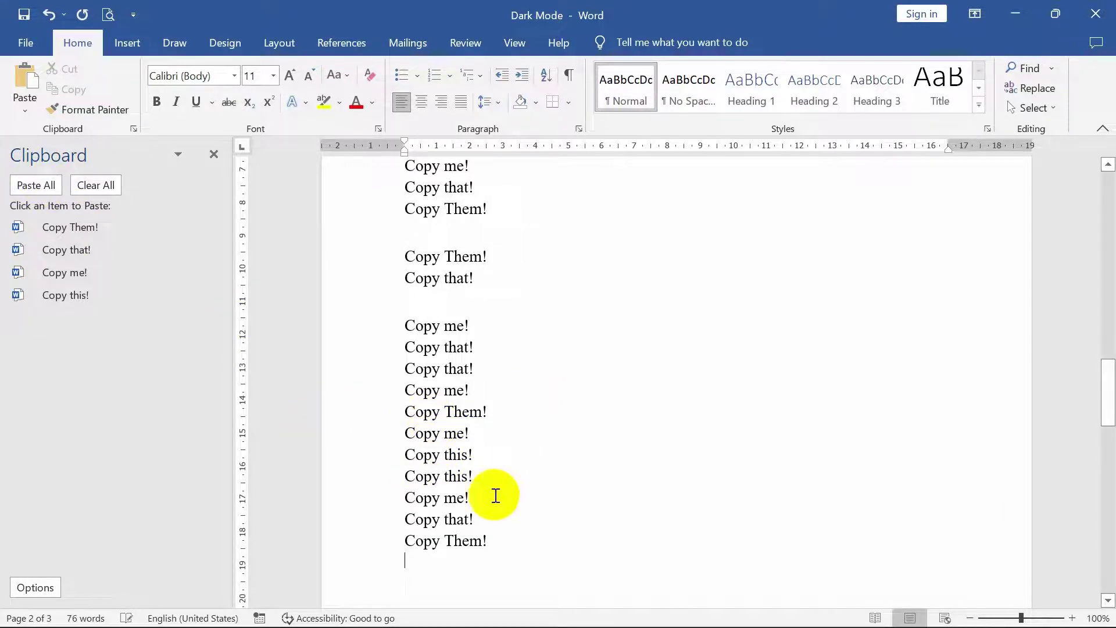
{"action": "left_click_drag", "start_coordinate": [499, 542], "coordinate": [420, 477]}
{"action": "left_click", "coordinate": [510, 546]}
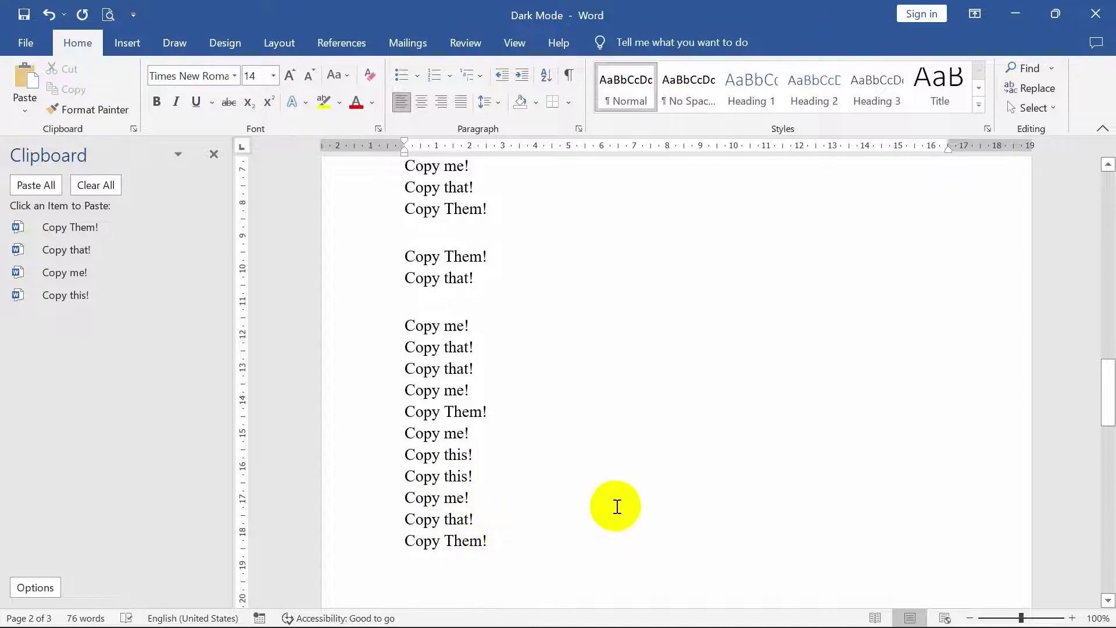
Delete all the pasted lines below the original four-line list, keeping the "Copy this!" beside its first line
{"action": "scroll", "coordinate": [581, 507], "scroll_direction": "up", "scroll_amount": 6}
{"action": "scroll", "coordinate": [564, 529], "scroll_direction": "down", "scroll_amount": 6}
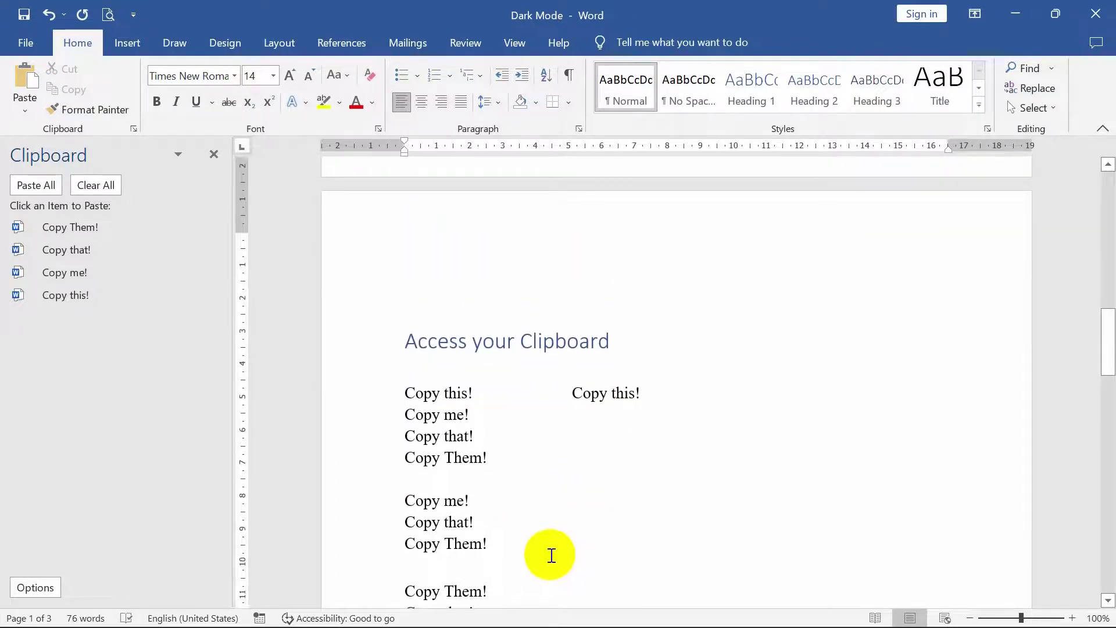
{"action": "left_click_drag", "start_coordinate": [494, 506], "coordinate": [421, 255]}
{"action": "key", "text": "Delete"}
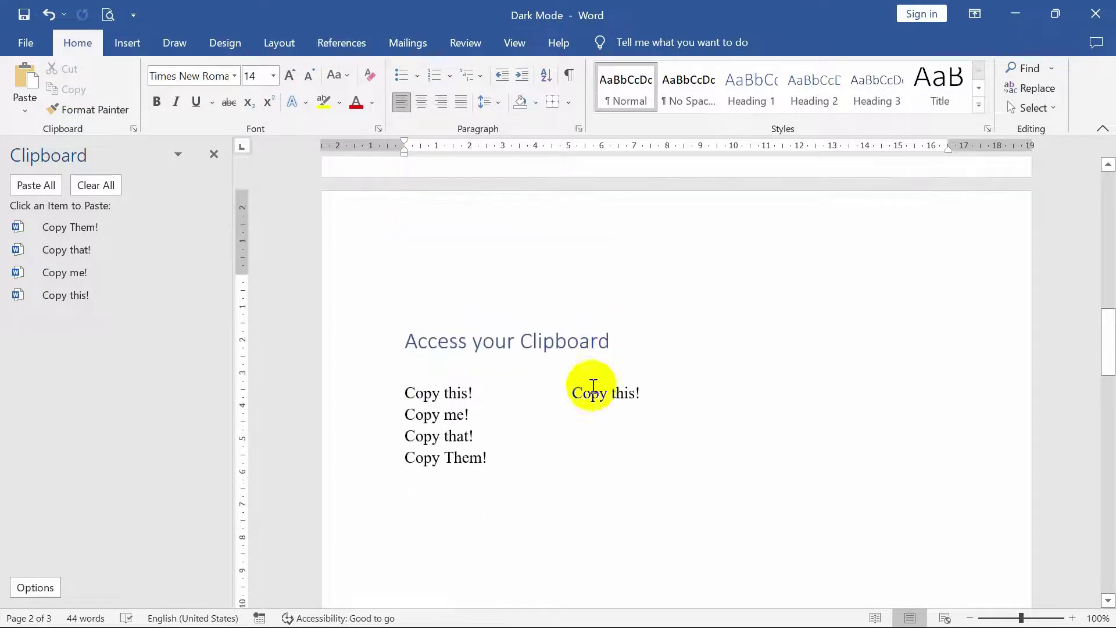
Paste the collected items "Copy that!", "Copy Them!" and "Copy me!" individually below the original list
{"action": "left_click", "coordinate": [72, 228]}
{"action": "left_click", "coordinate": [69, 277]}
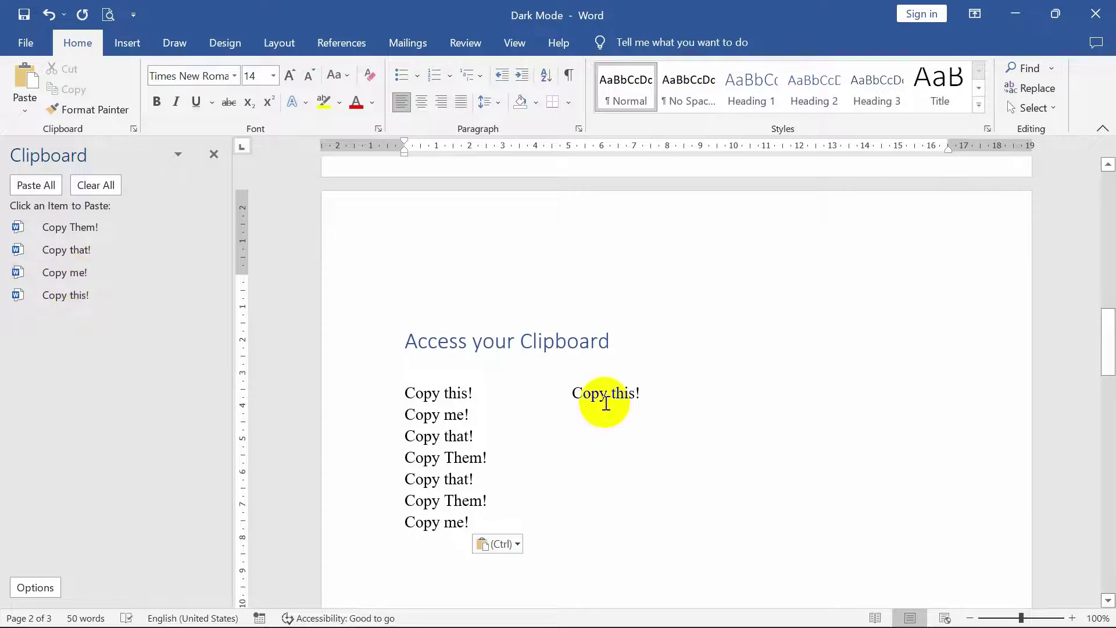
{"action": "left_click", "coordinate": [516, 437]}
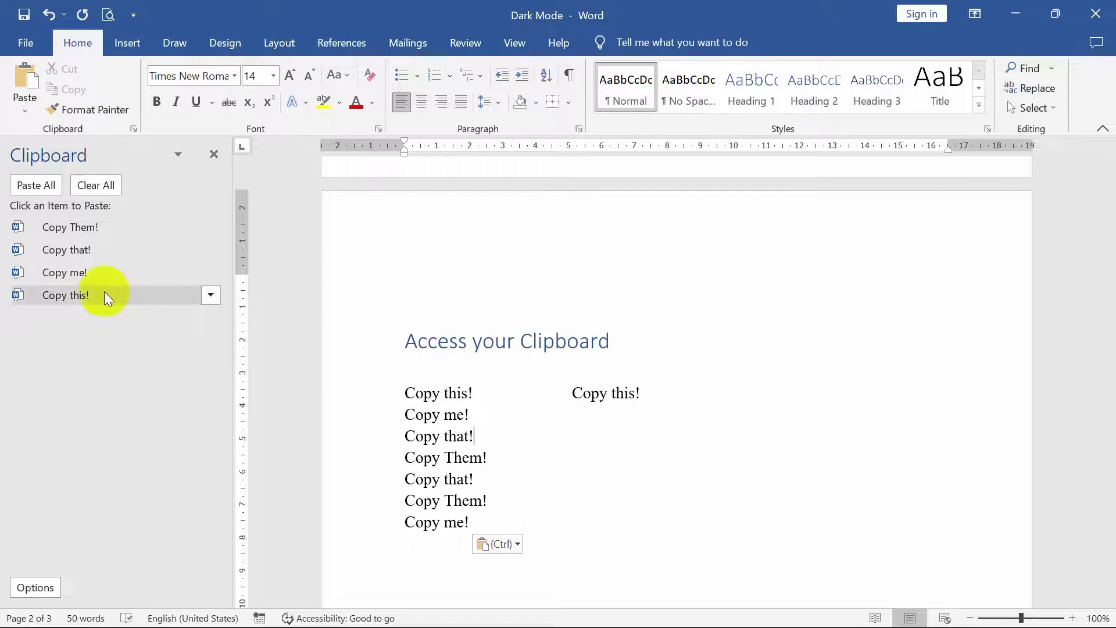
Open the Formula dialog for the empty total-row cell of the second column in the page 3 table, and move it off that row
{"action": "scroll", "coordinate": [568, 412], "scroll_direction": "down", "scroll_amount": 1}
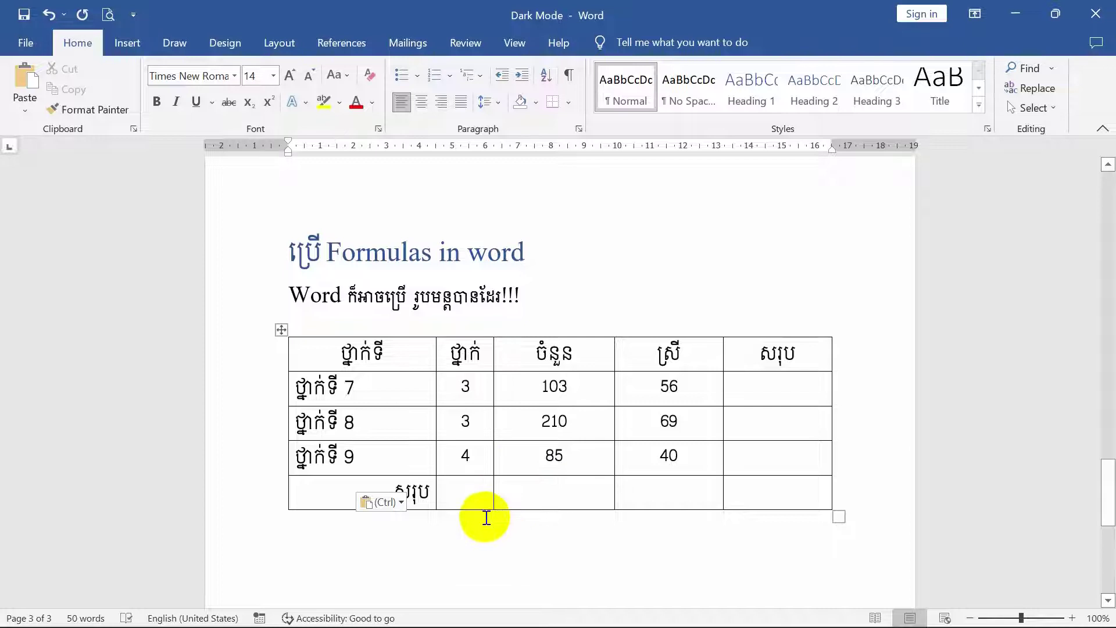
{"action": "scroll", "coordinate": [511, 453], "scroll_direction": "up", "scroll_amount": 2}
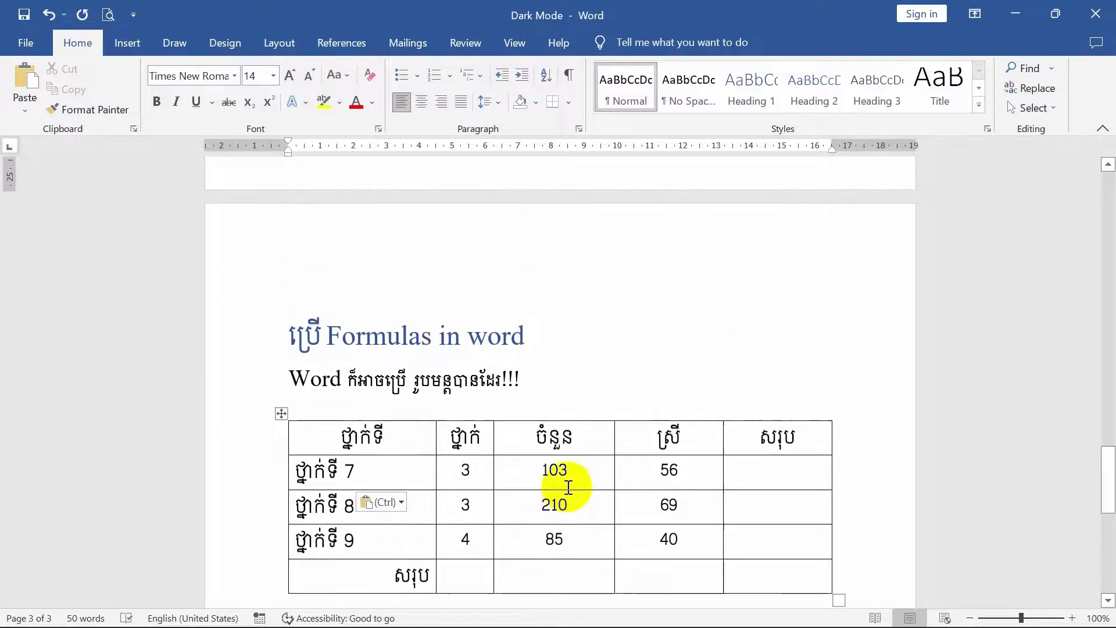
{"action": "scroll", "coordinate": [511, 444], "scroll_direction": "down", "scroll_amount": 2}
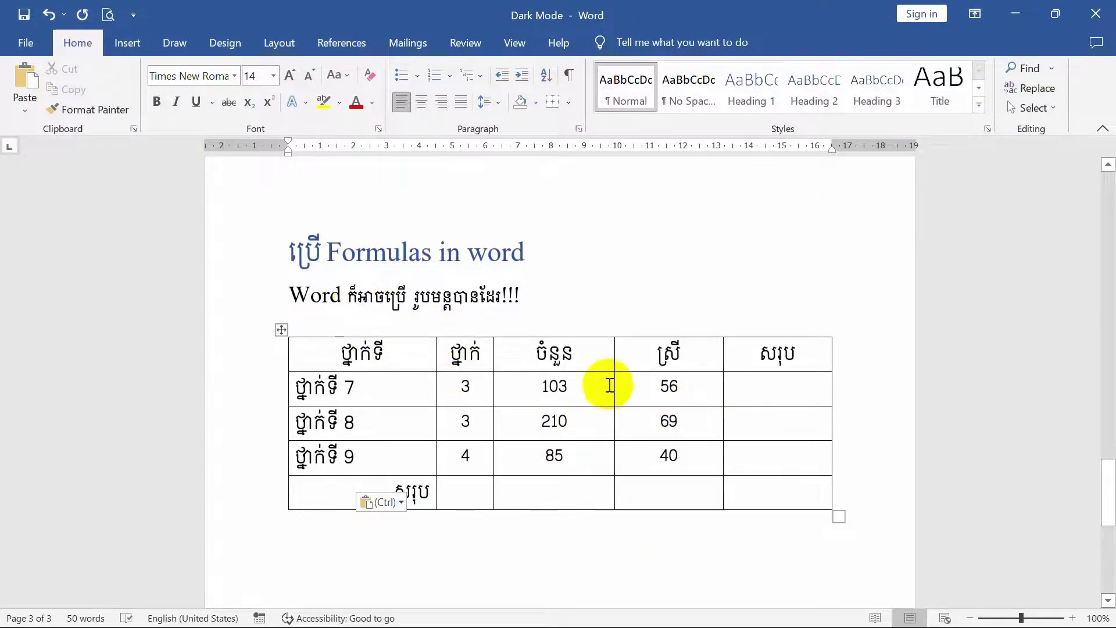
{"action": "scroll", "coordinate": [496, 461], "scroll_direction": "down", "scroll_amount": 1}
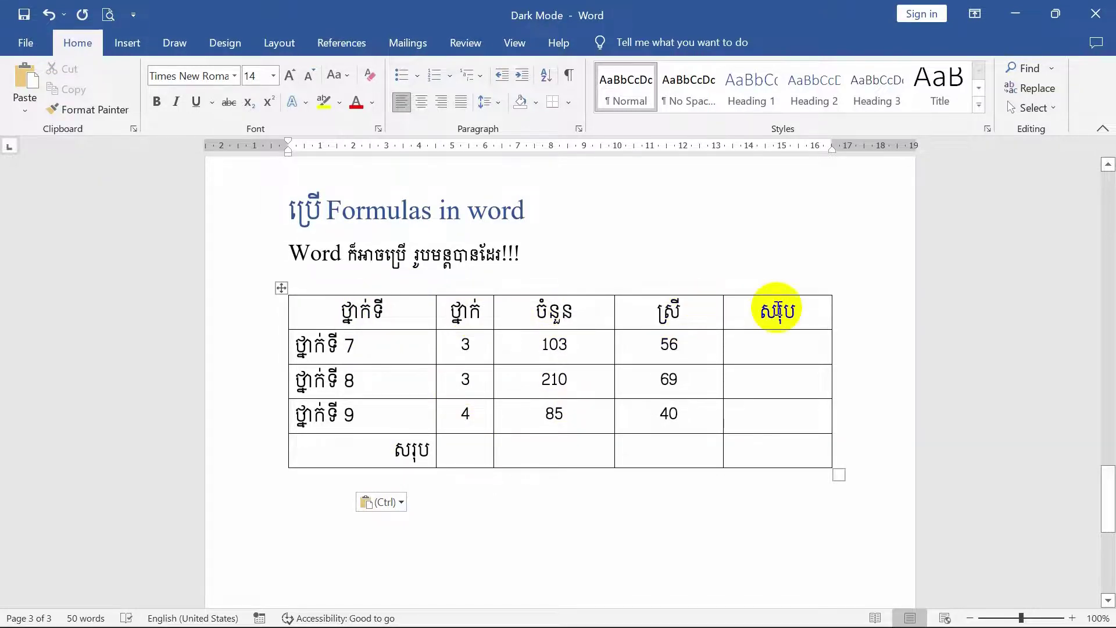
{"action": "left_click", "coordinate": [465, 453]}
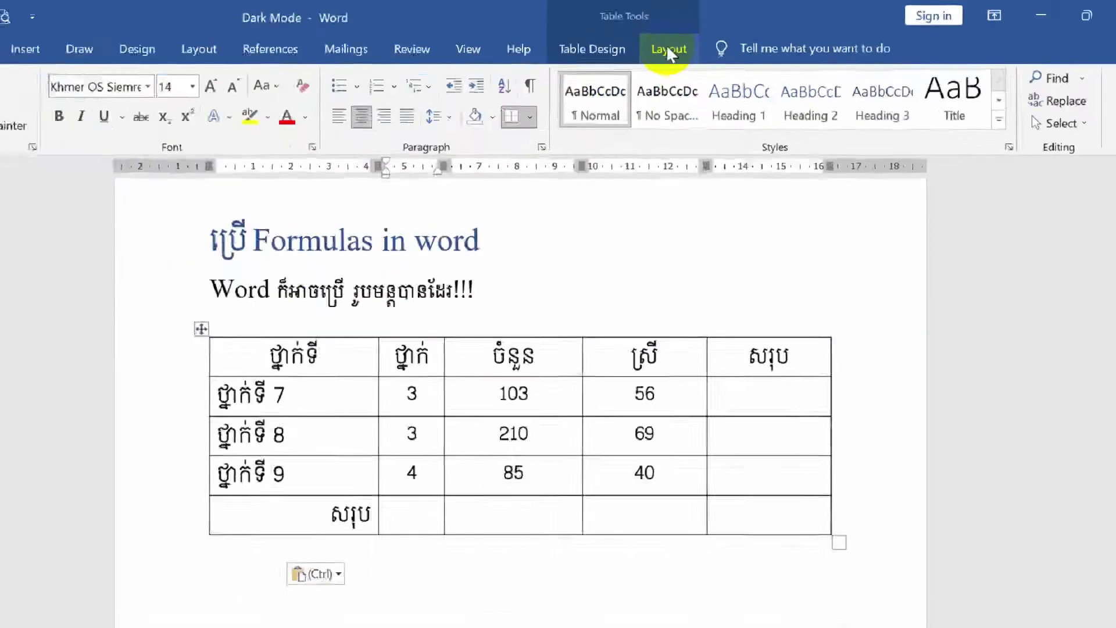
{"action": "left_click", "coordinate": [690, 43]}
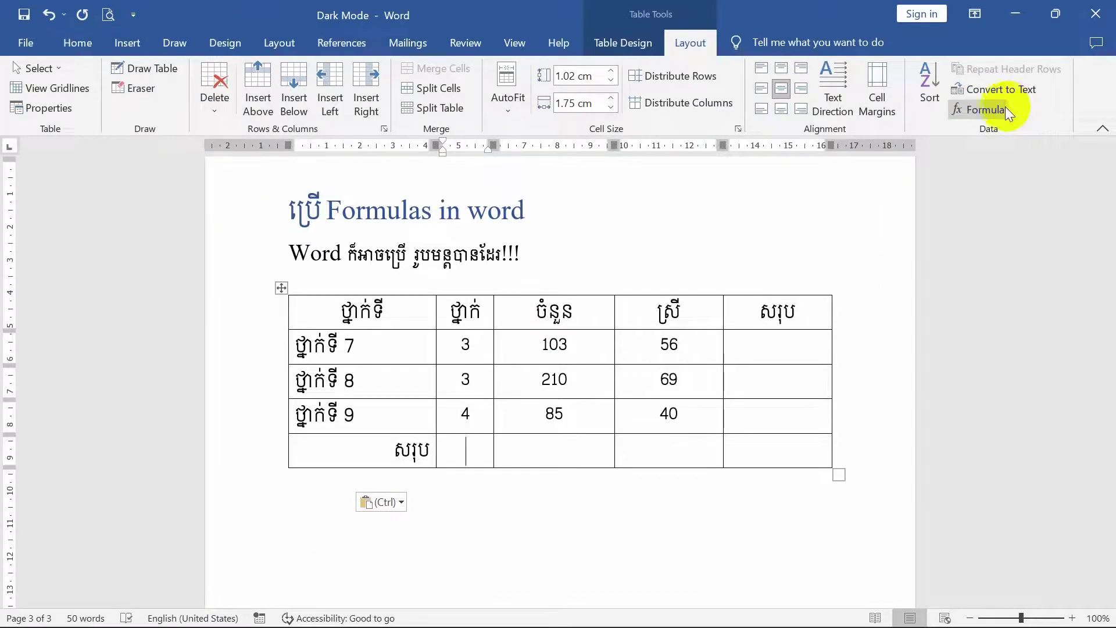
{"action": "left_click", "coordinate": [986, 110]}
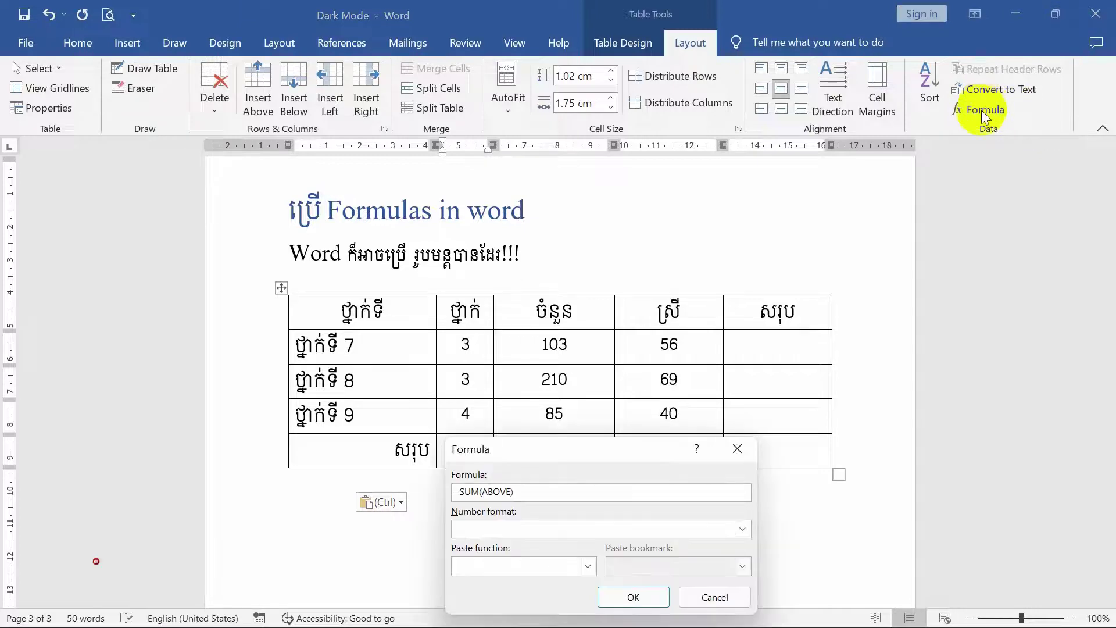
{"action": "left_click_drag", "start_coordinate": [596, 455], "coordinate": [801, 228]}
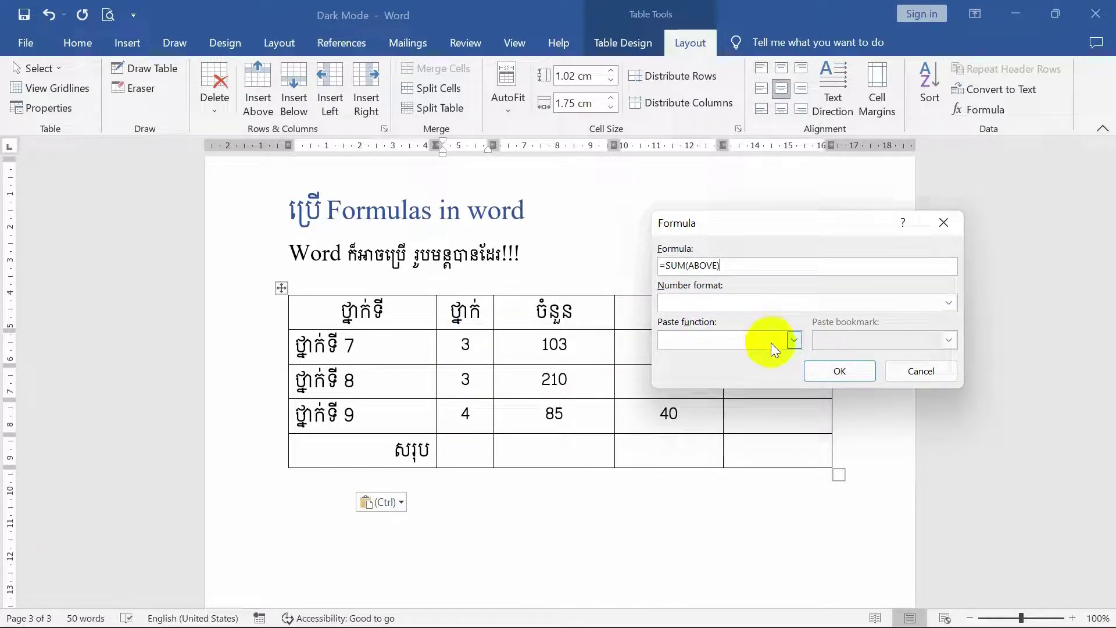
Look through the functions available for the formula without choosing one, and highlight the (ABOVE) argument of =SUM(ABOVE)
{"action": "left_click", "coordinate": [793, 341]}
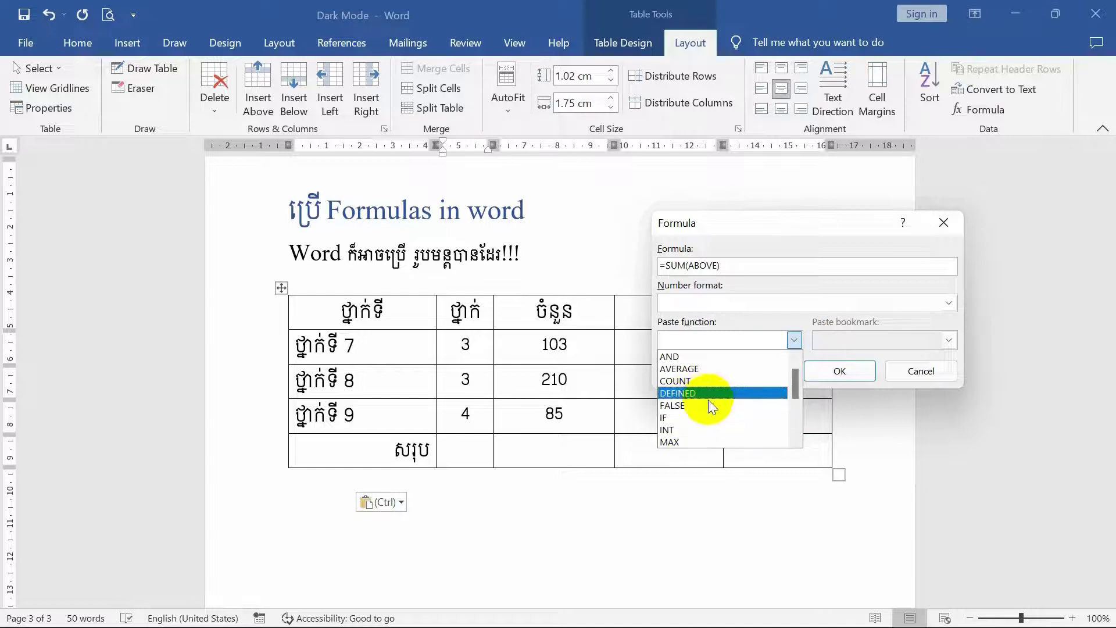
{"action": "scroll", "coordinate": [707, 395], "scroll_direction": "down", "scroll_amount": 1}
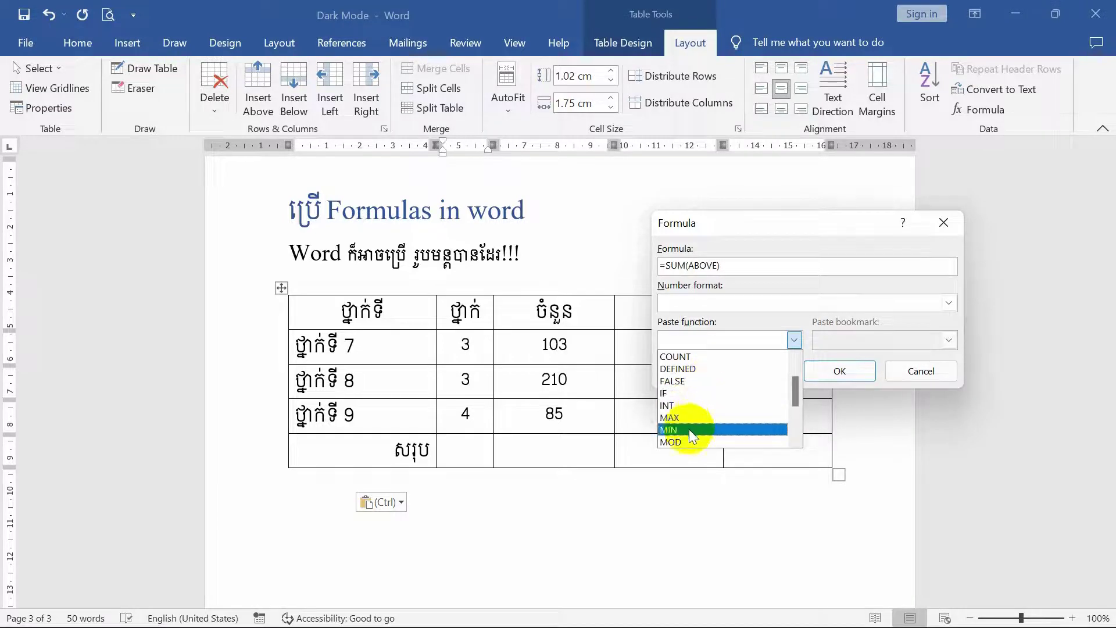
{"action": "left_click", "coordinate": [773, 324]}
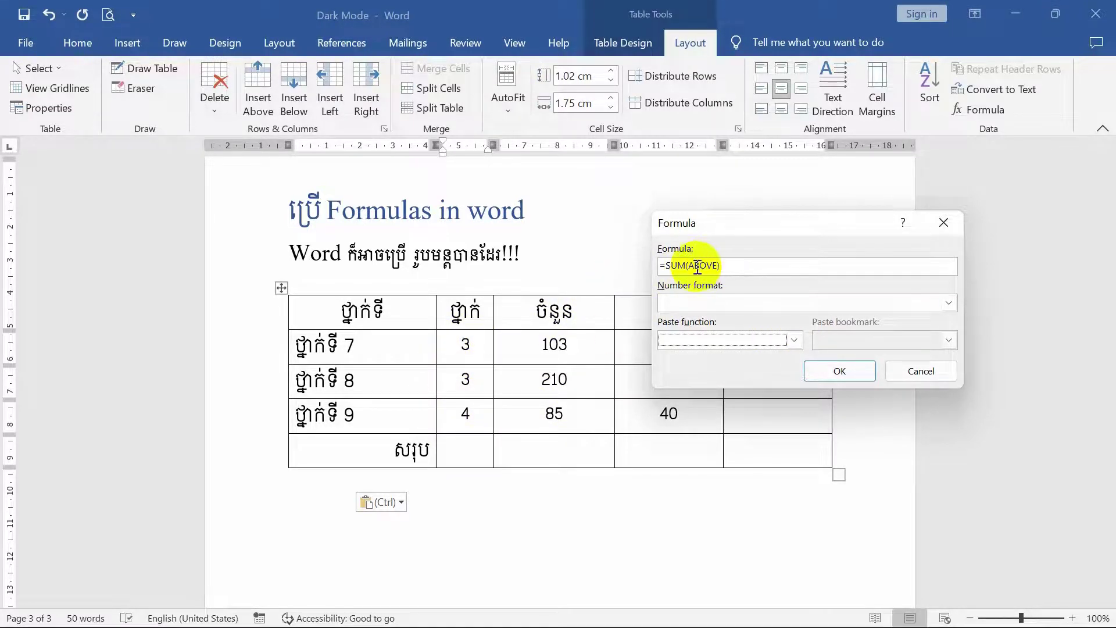
{"action": "left_click_drag", "start_coordinate": [735, 265], "coordinate": [689, 264]}
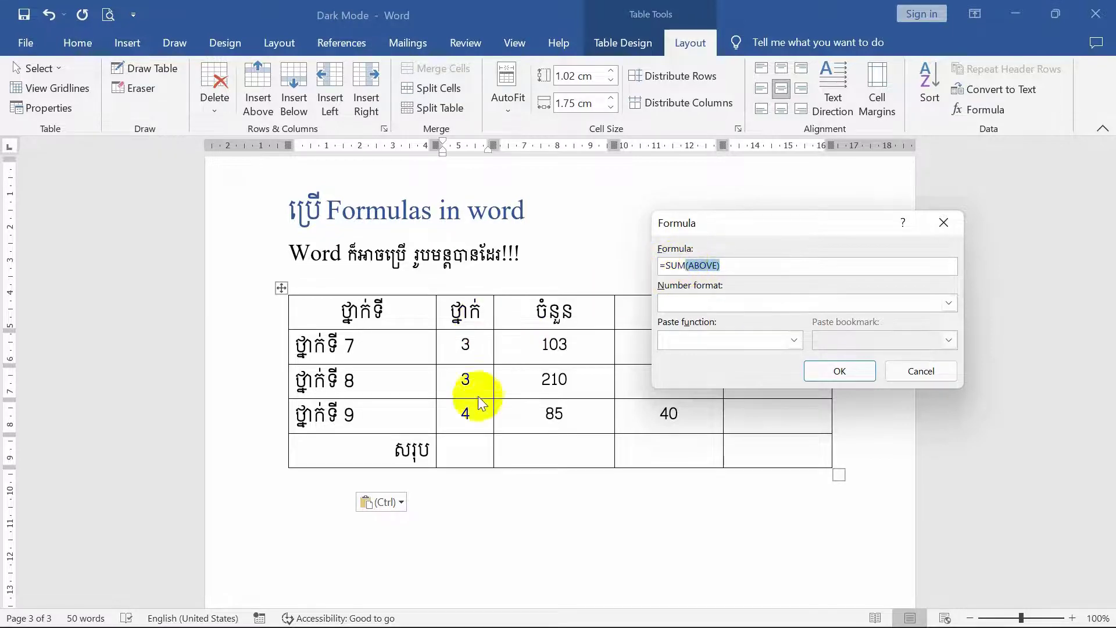
Total the second and third columns of the table with =SUM(ABOVE) in their bottom-row cells
{"action": "left_click", "coordinate": [770, 267]}
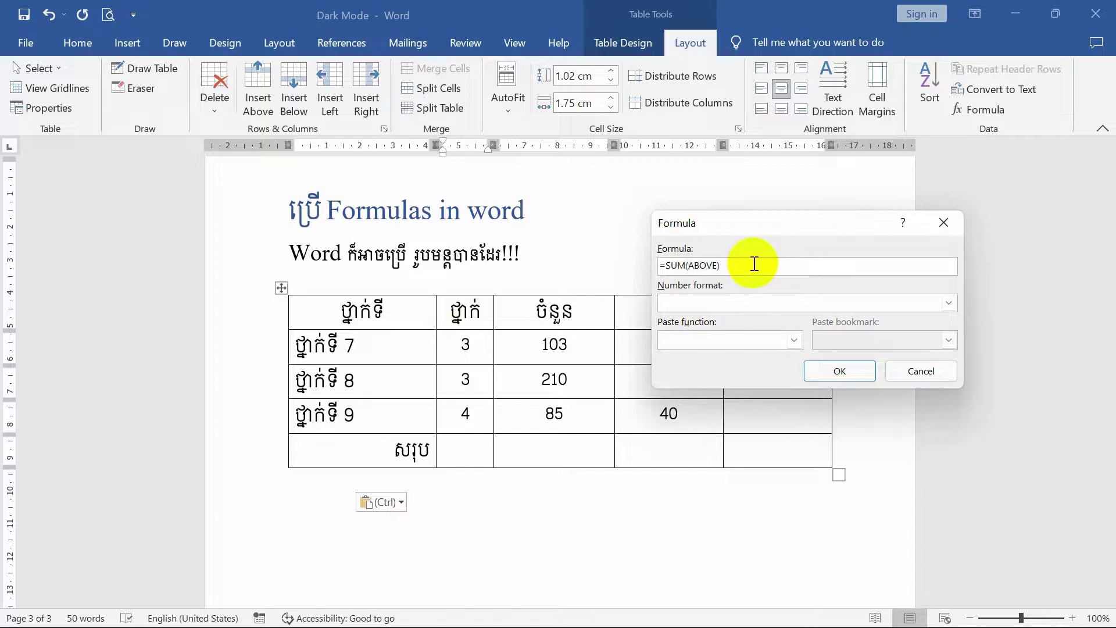
{"action": "left_click", "coordinate": [838, 371]}
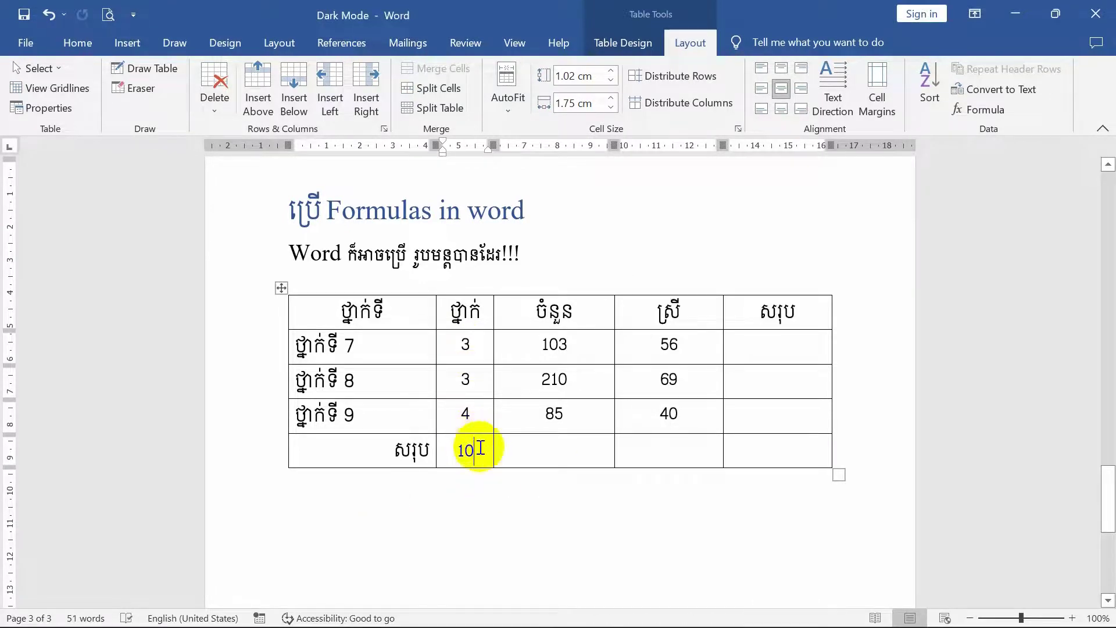
{"action": "left_click", "coordinate": [566, 444]}
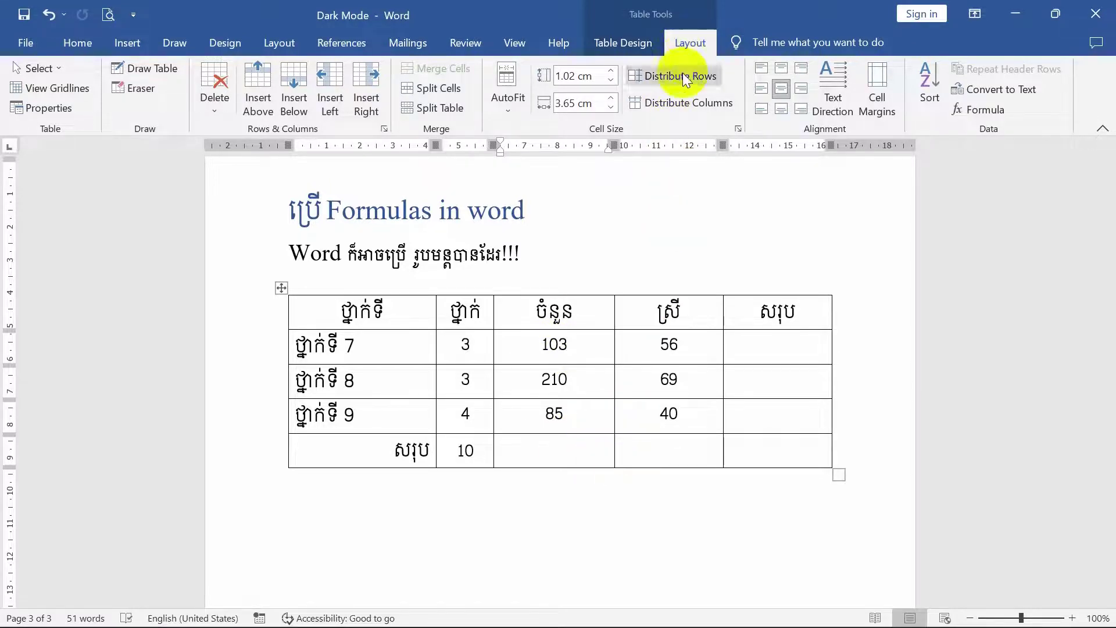
{"action": "left_click", "coordinate": [975, 110]}
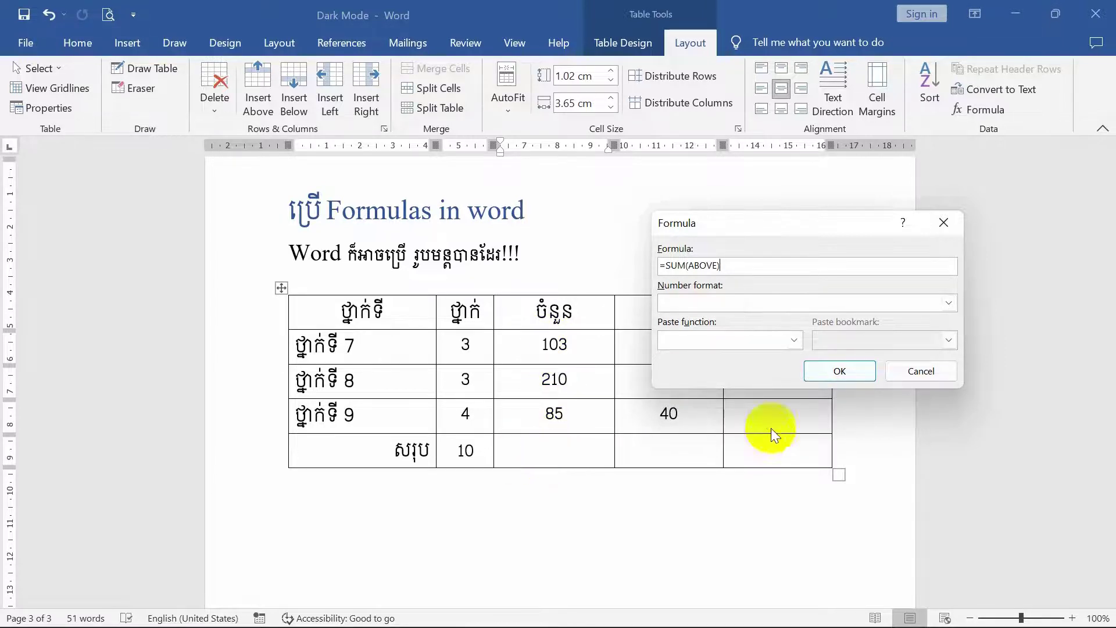
{"action": "left_click", "coordinate": [840, 372]}
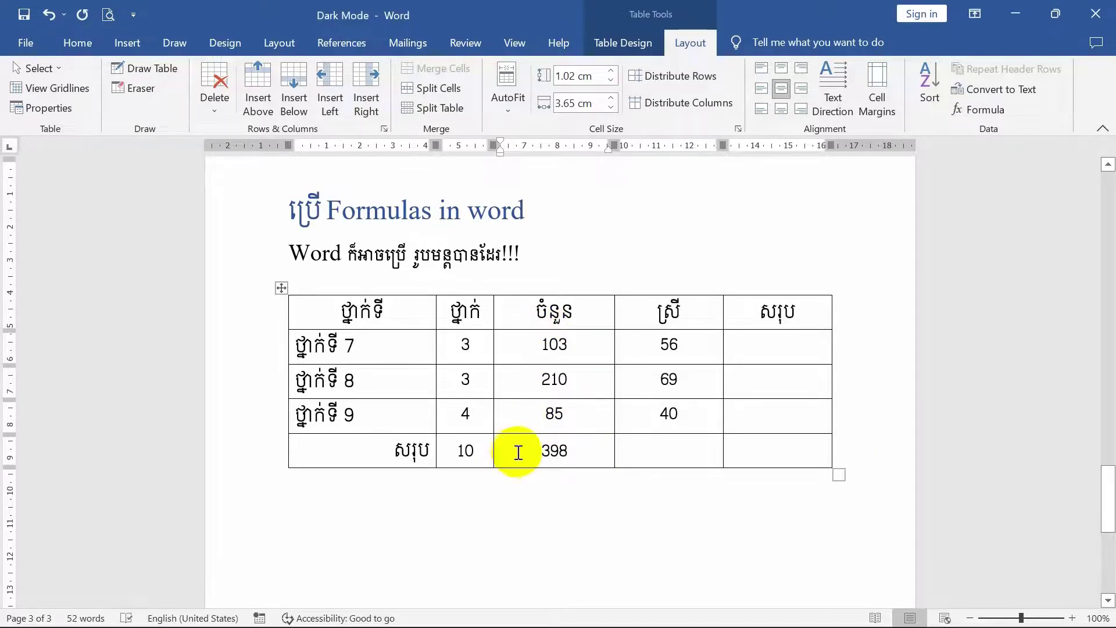
Calculate the fourth column's total with =SUM(ABOVE) in its bottom-row cell, moving the Formula dialog clear of that column's numbers
{"action": "left_click", "coordinate": [681, 450]}
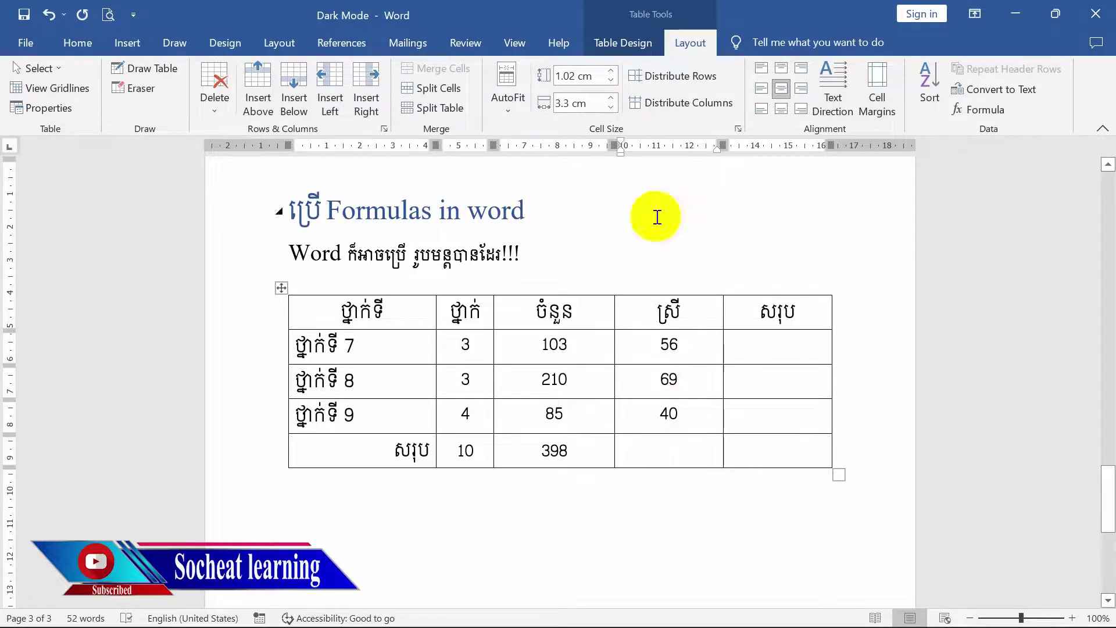
{"action": "left_click", "coordinate": [662, 499]}
{"action": "left_click", "coordinate": [668, 501]}
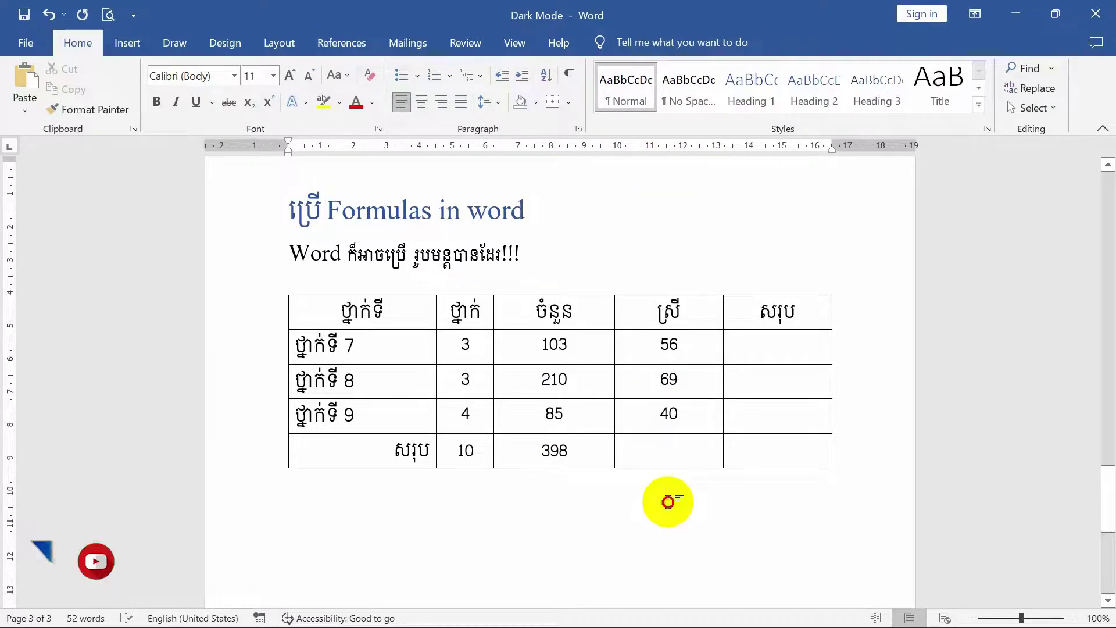
{"action": "left_click", "coordinate": [667, 455]}
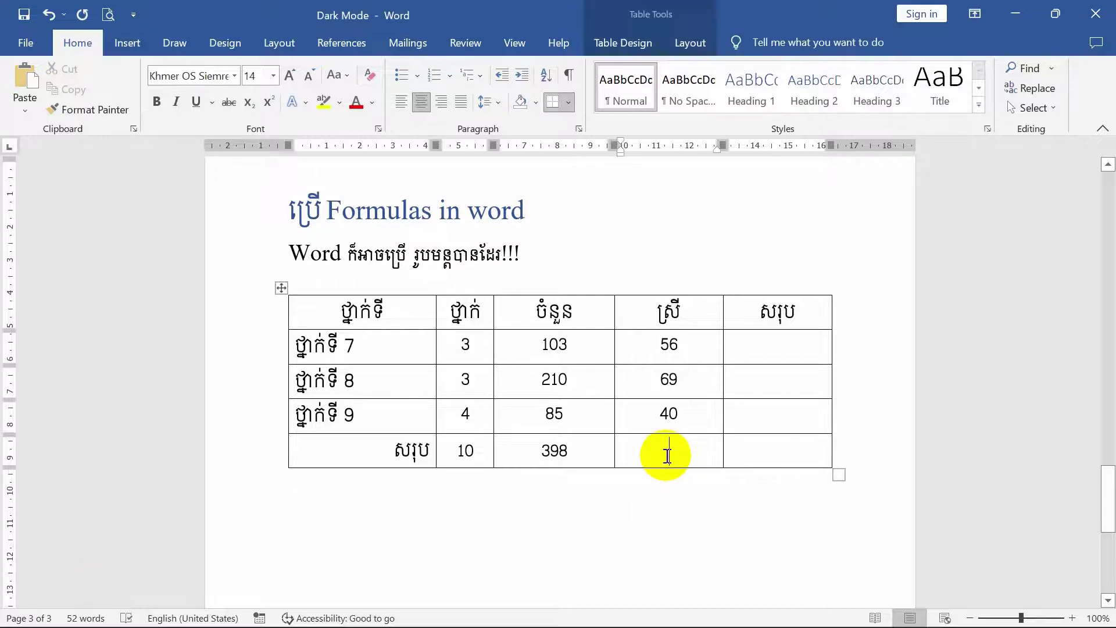
{"action": "left_click", "coordinate": [689, 43]}
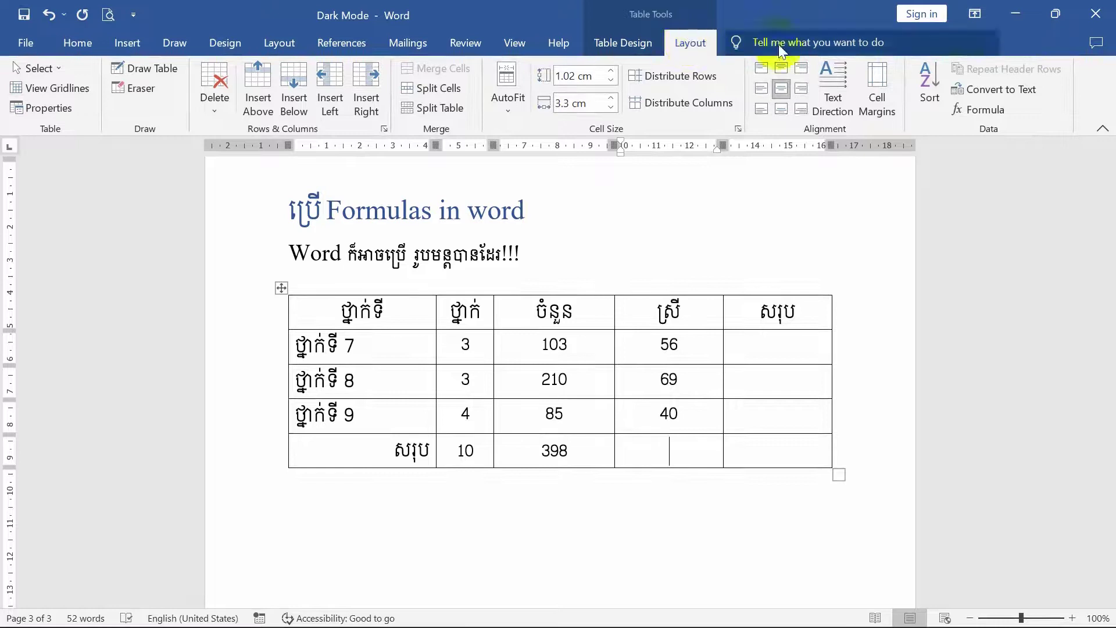
{"action": "left_click", "coordinate": [988, 113]}
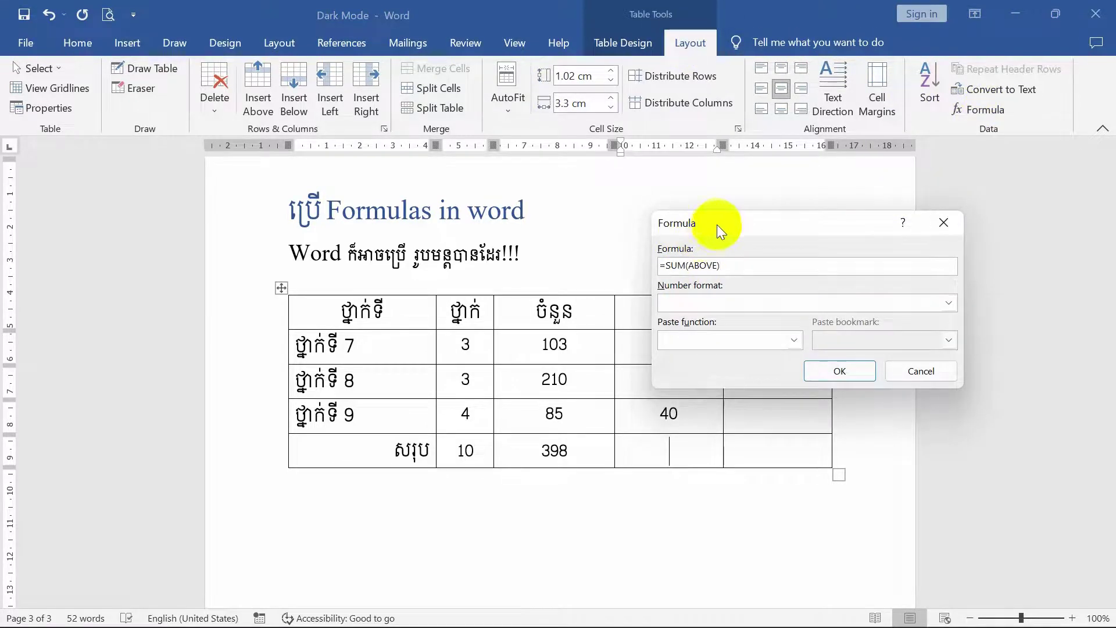
{"action": "left_click_drag", "start_coordinate": [720, 223], "coordinate": [801, 180]}
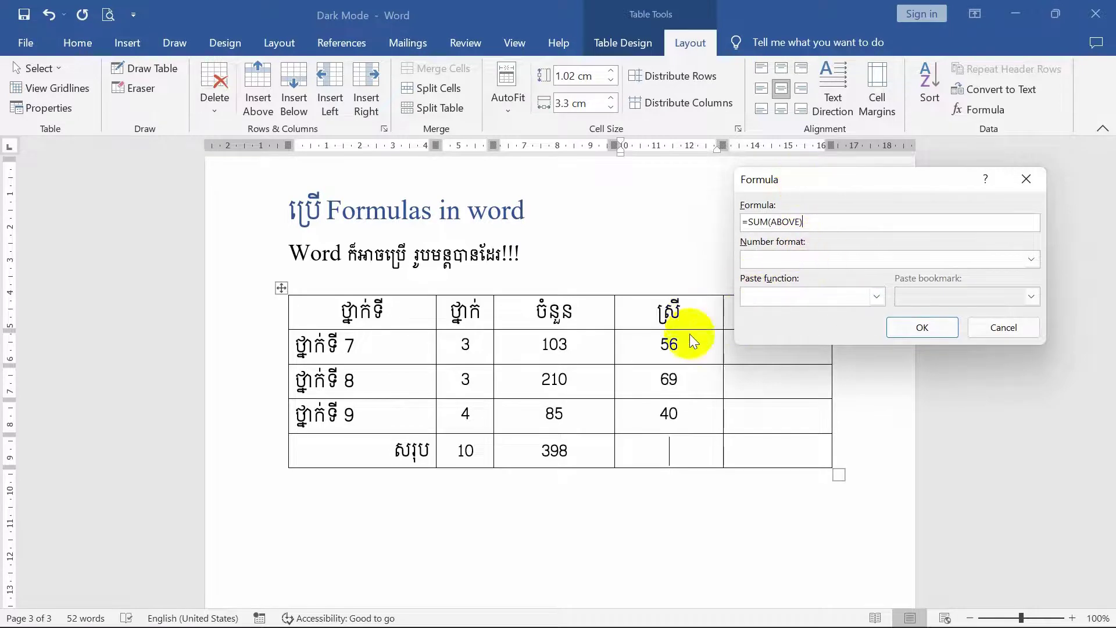
{"action": "left_click", "coordinate": [921, 327]}
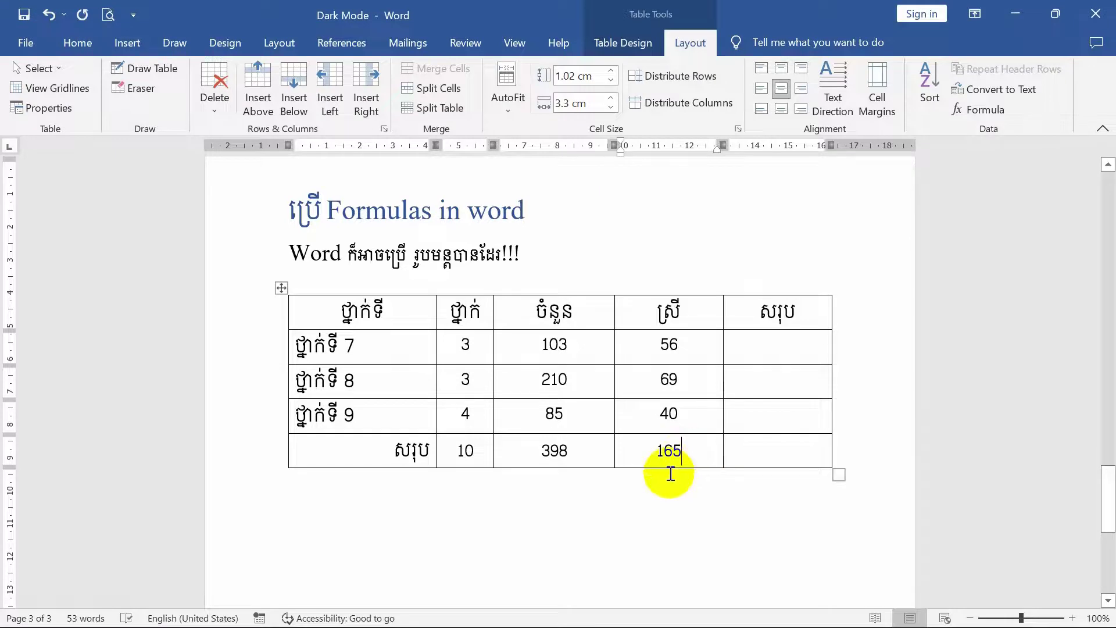
Insert =SUM(LEFT) in the last-column cell of the first data row, without choosing another function
{"action": "left_click", "coordinate": [777, 349]}
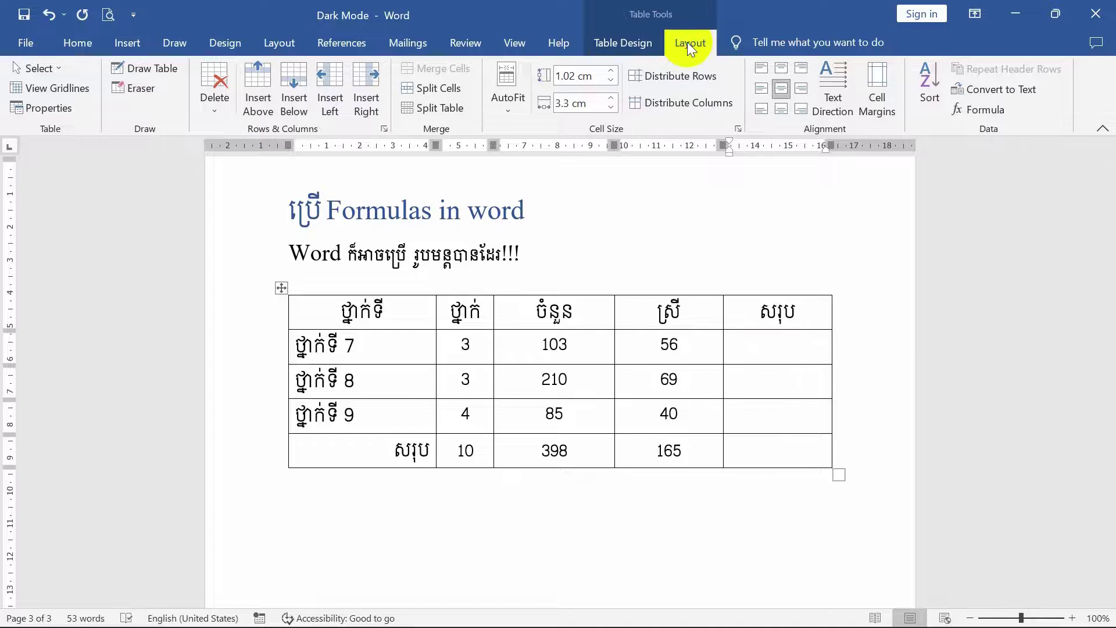
{"action": "left_click", "coordinate": [991, 112]}
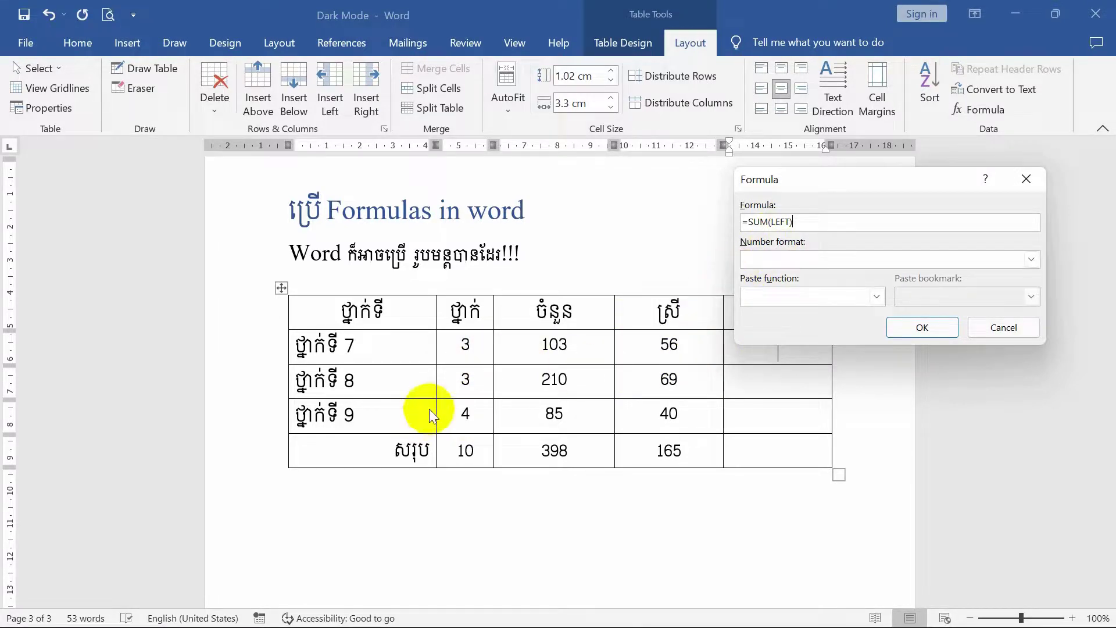
{"action": "left_click", "coordinate": [875, 297]}
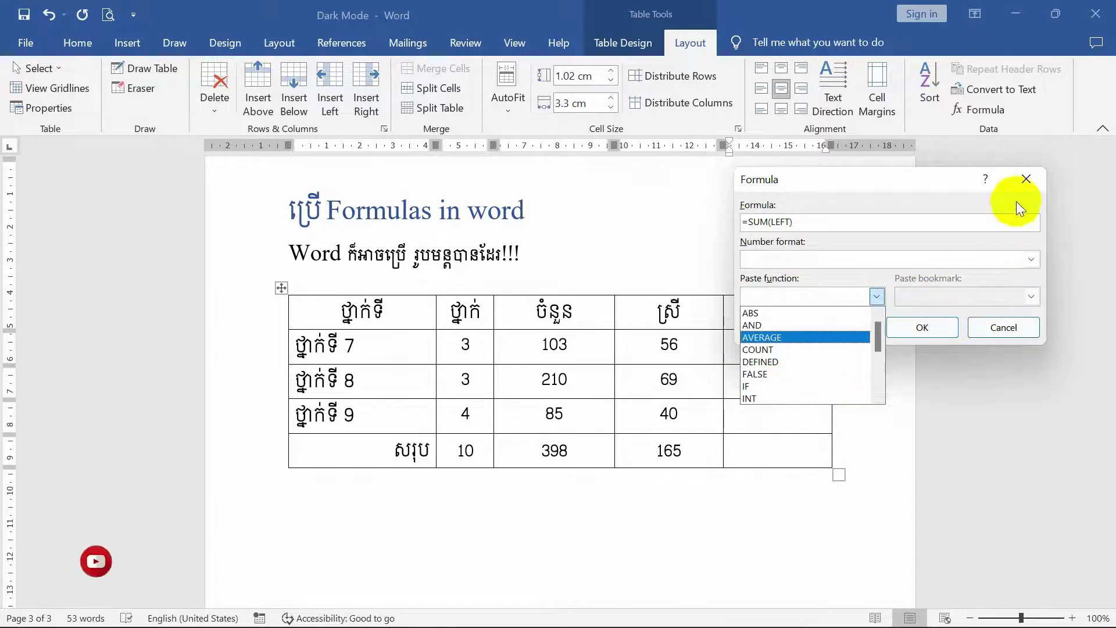
{"action": "left_click", "coordinate": [777, 233]}
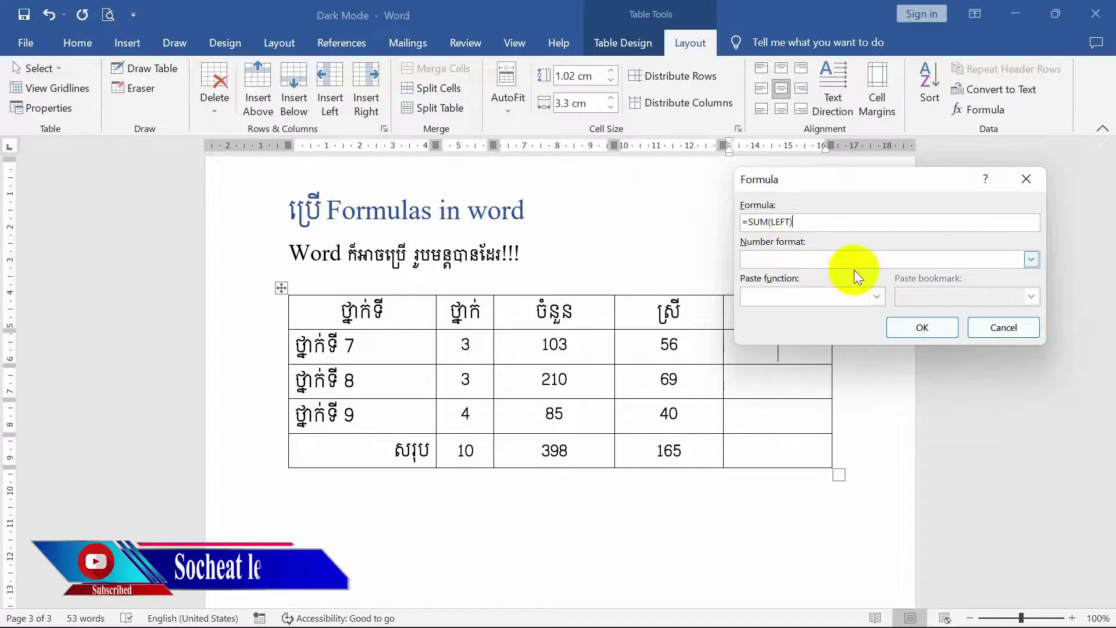
{"action": "left_click", "coordinate": [922, 327]}
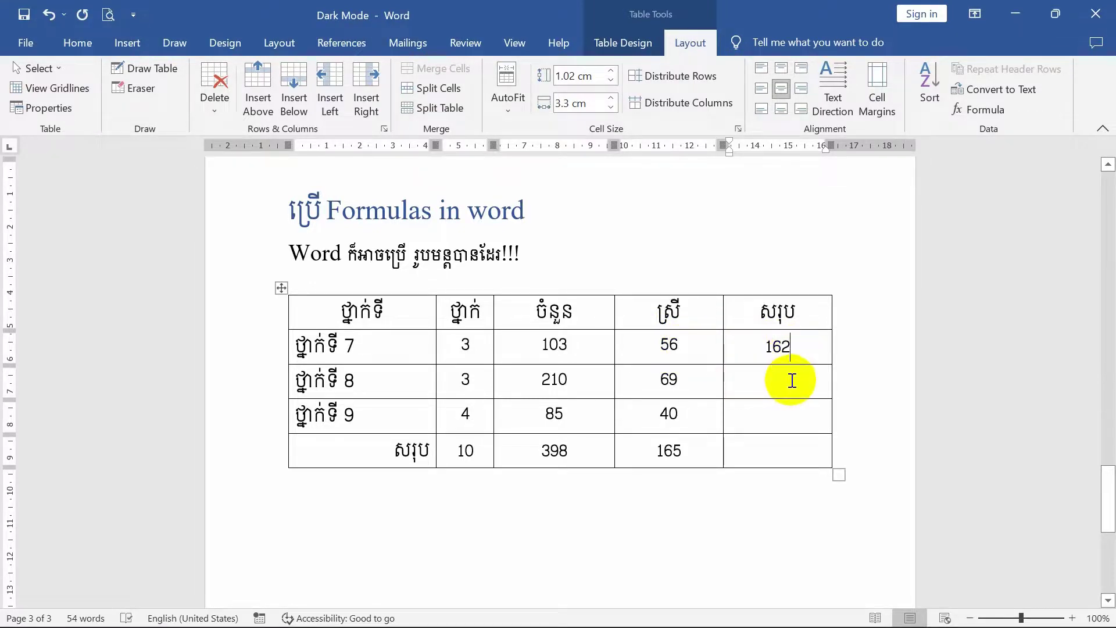
Insert a row total in the last-column cell of the second data row, changing the suggested formula to =SUM(left)
{"action": "left_click", "coordinate": [752, 382]}
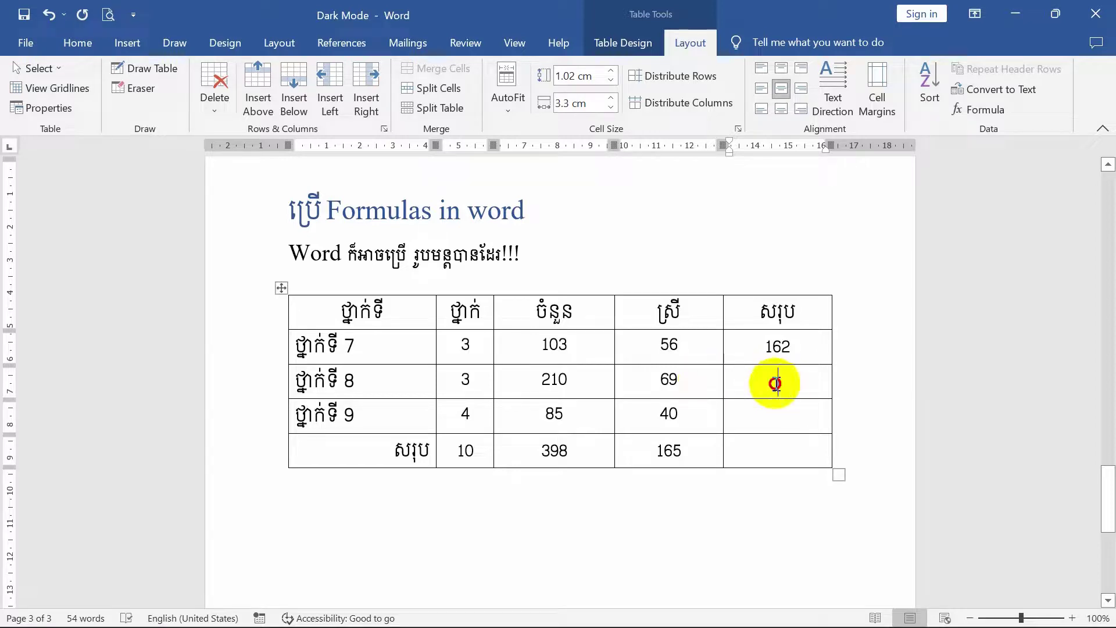
{"action": "left_click", "coordinate": [787, 506]}
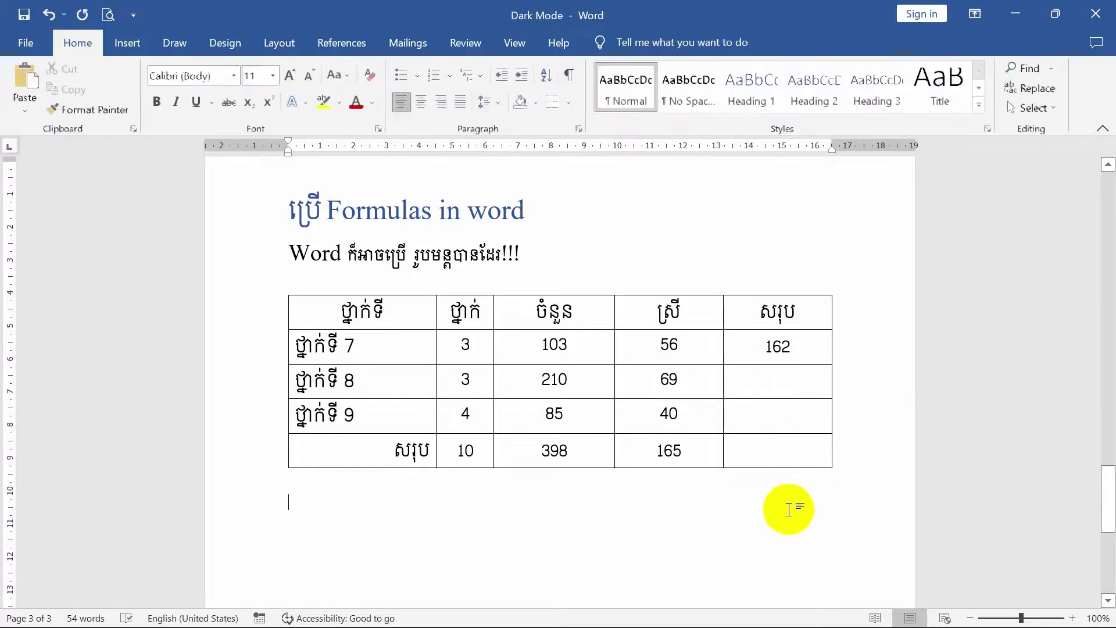
{"action": "left_click", "coordinate": [785, 395]}
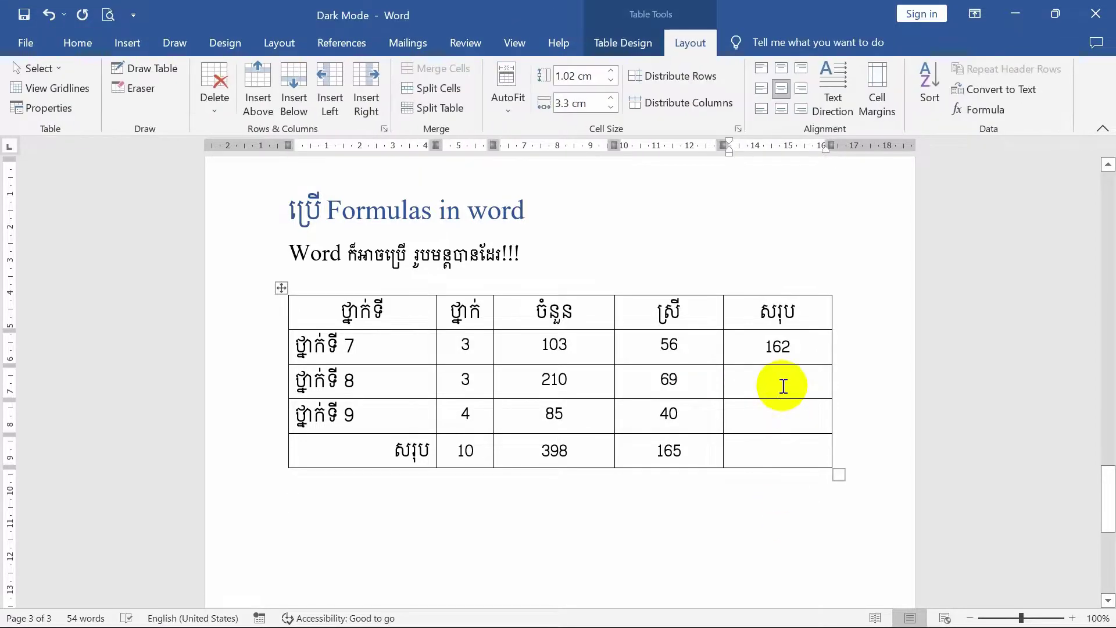
{"action": "left_click", "coordinate": [605, 48]}
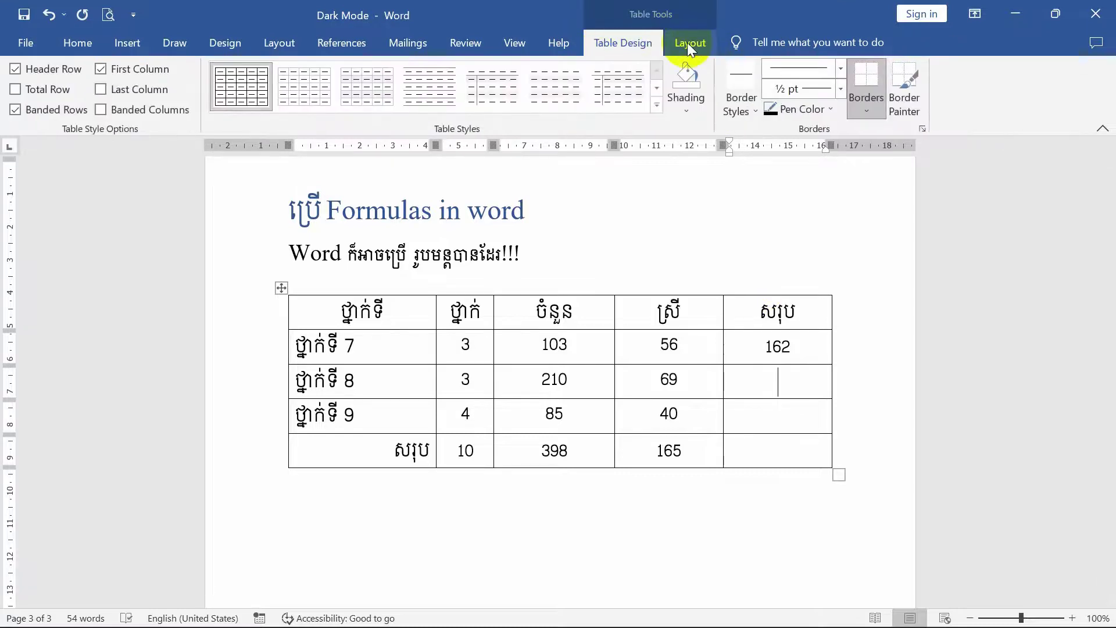
{"action": "left_click", "coordinate": [686, 43]}
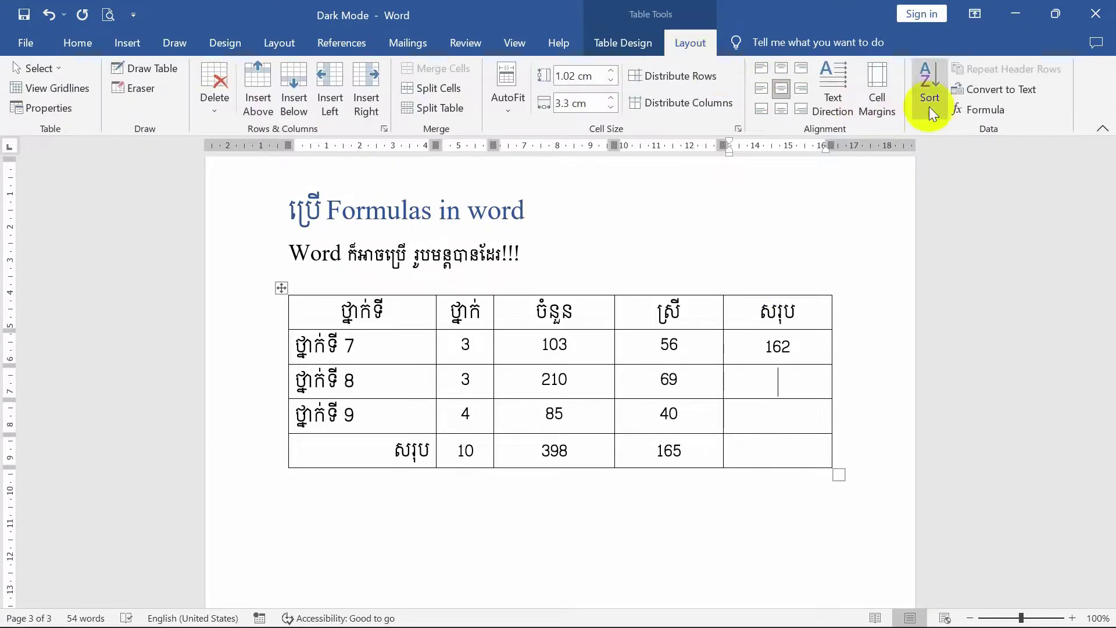
{"action": "left_click", "coordinate": [986, 110]}
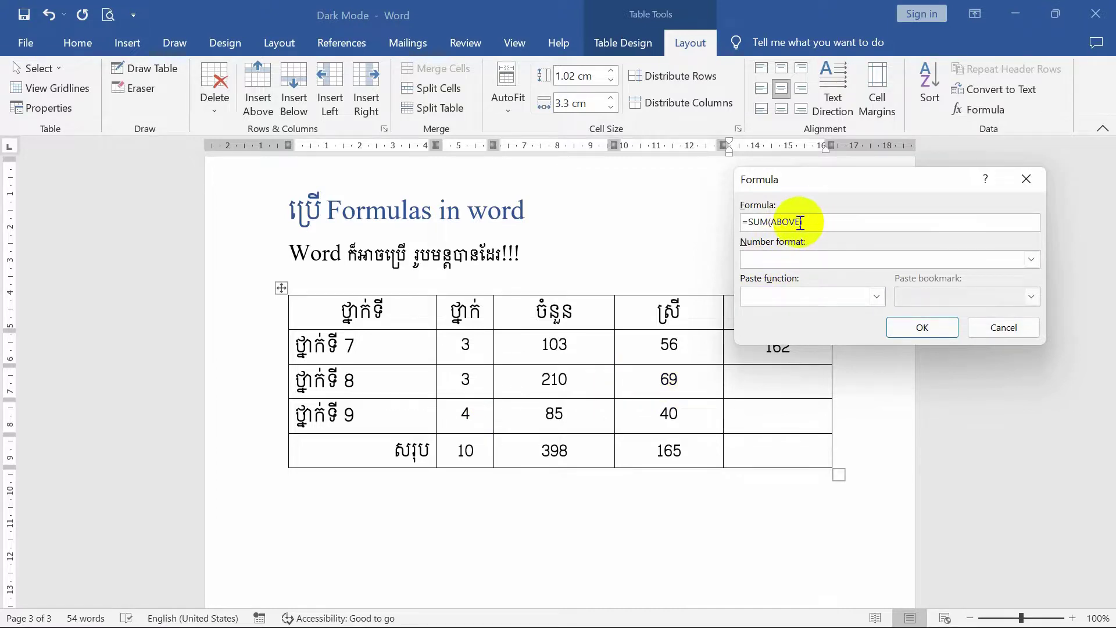
{"action": "left_click_drag", "start_coordinate": [802, 223], "coordinate": [779, 223]}
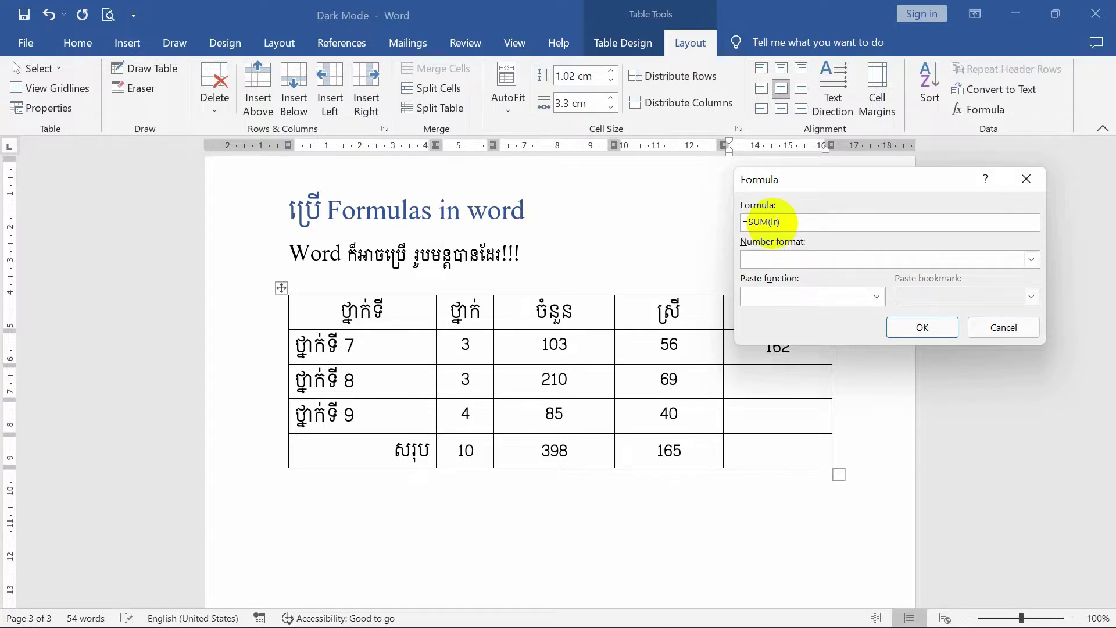
{"action": "type", "text": "left)"}
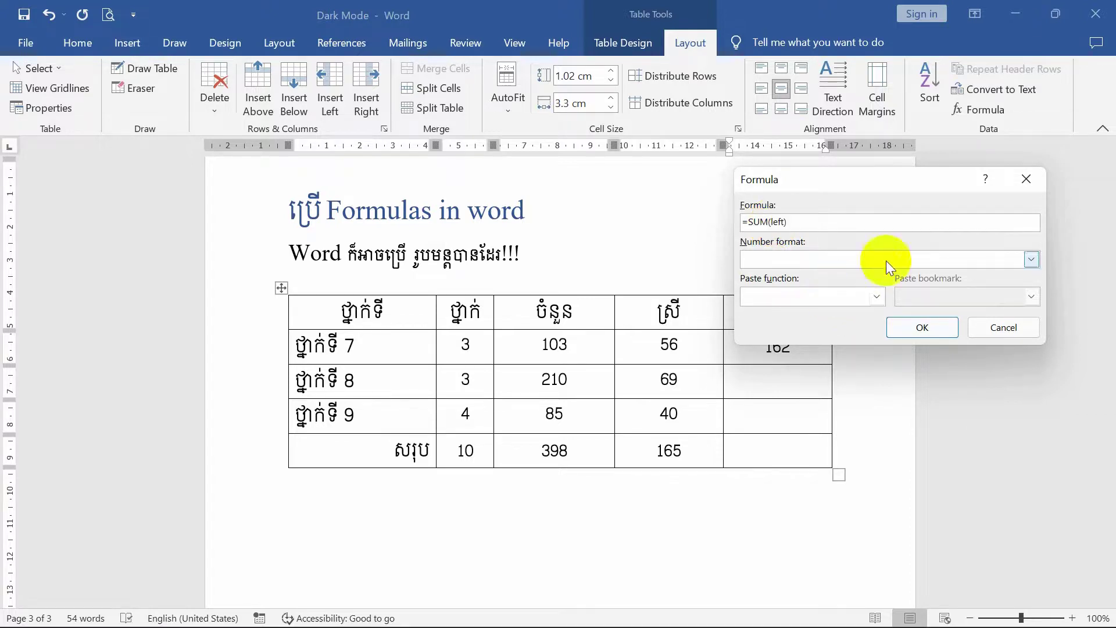
{"action": "left_click", "coordinate": [926, 329]}
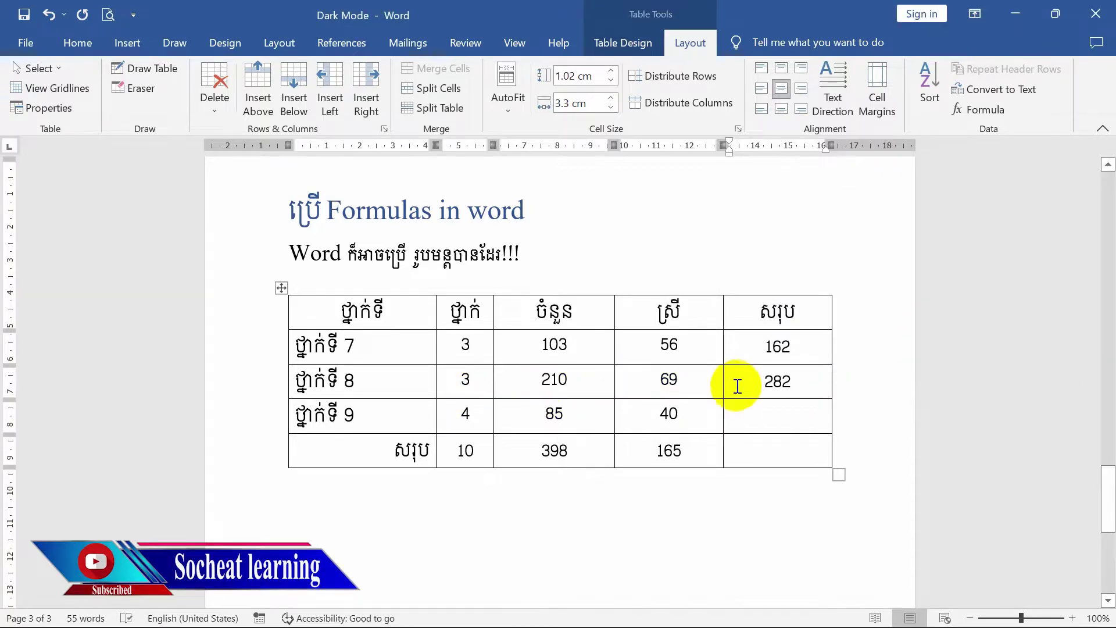